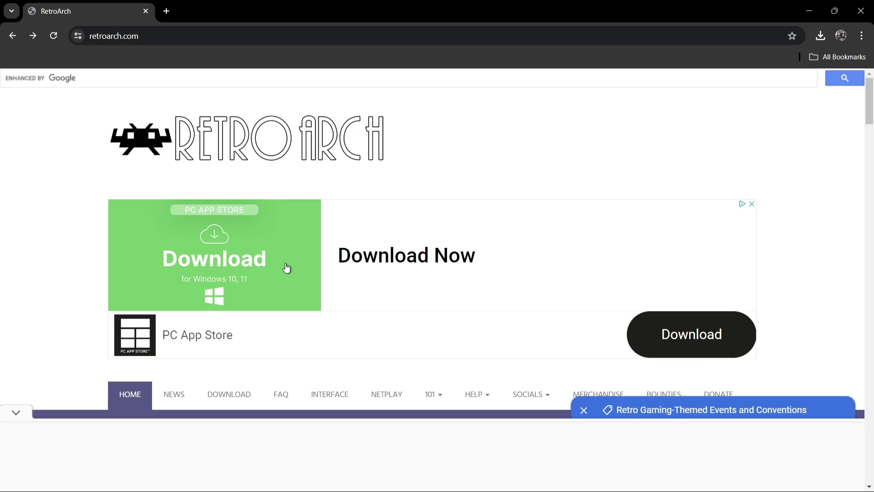
Step: Open the RetroArch download page and find the 64-bit Windows 7z package
click(229, 397)
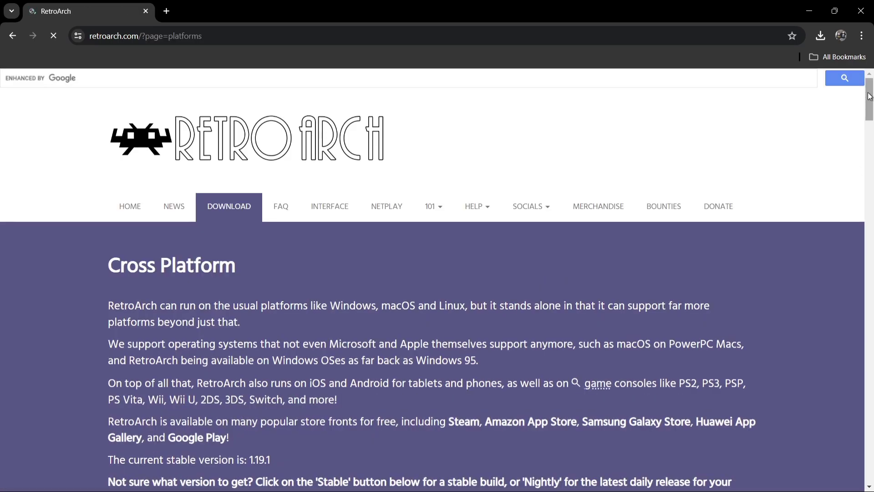
drag(869, 114, 871, 161)
scroll(359, 109, down, 12)
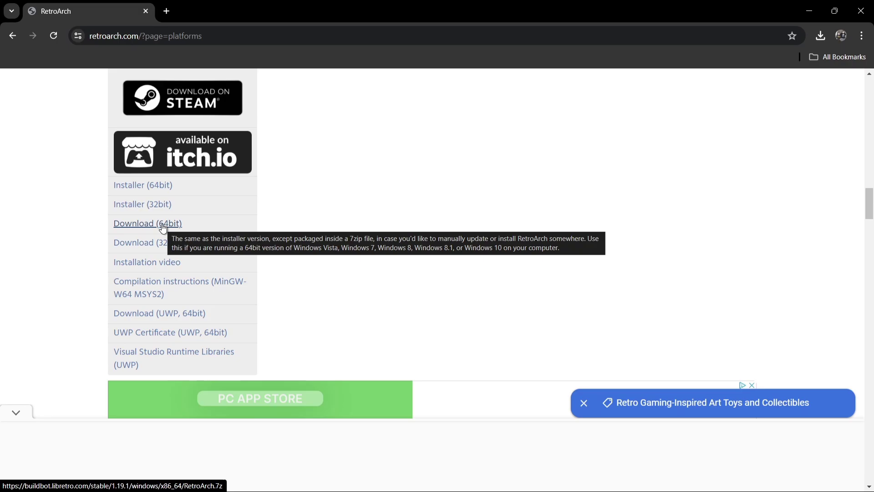
Step: Switch to the desktop, open the RetroArch.7z archive in WinRAR and extract its RetroArch-Win64 folder onto the desktop
click(809, 11)
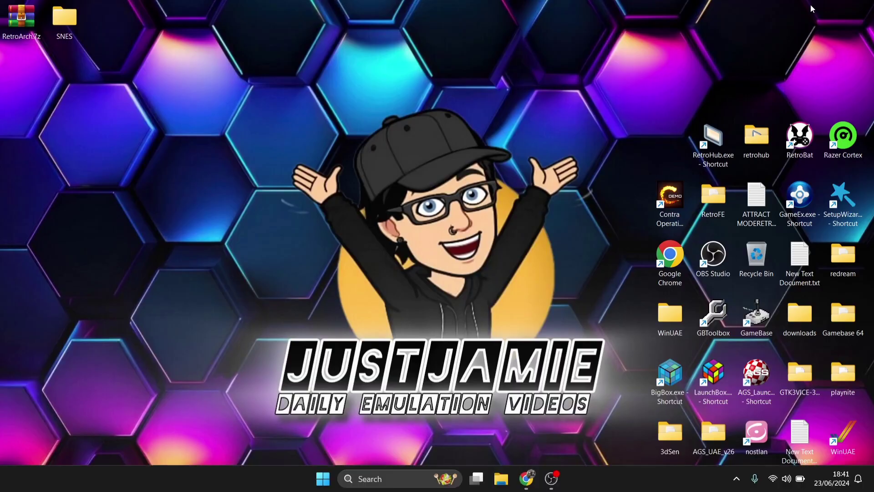
double_click(16, 28)
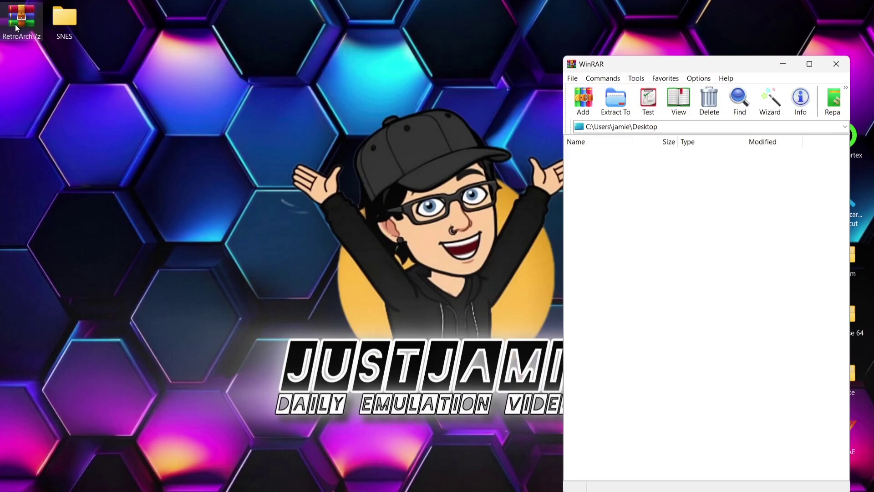
click(616, 165)
drag(615, 164, 307, 119)
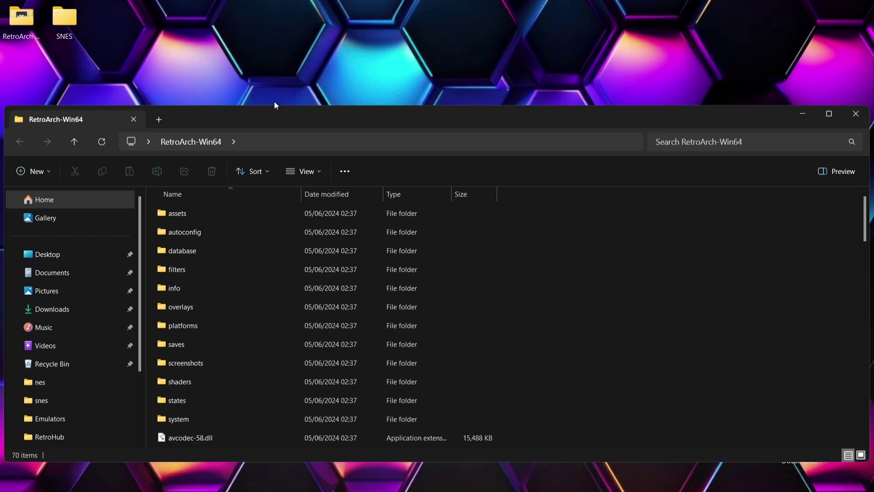
Step: Create a new folder named roms inside the RetroArch-Win64 folder
drag(263, 121, 454, 63)
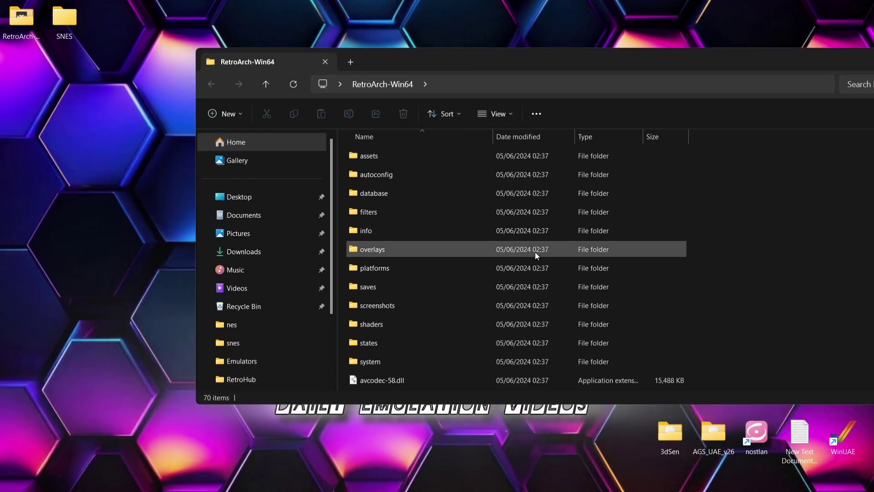
right_click(736, 199)
mouse_move(643, 294)
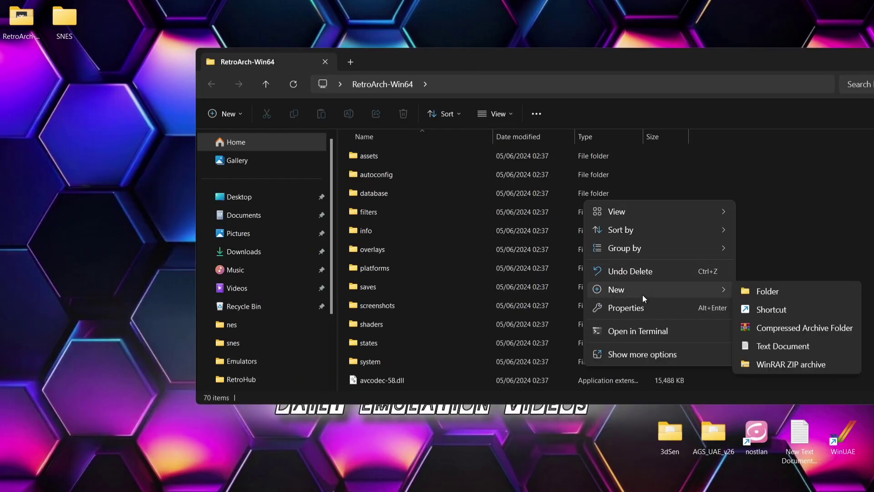
click(787, 296)
text(roms)
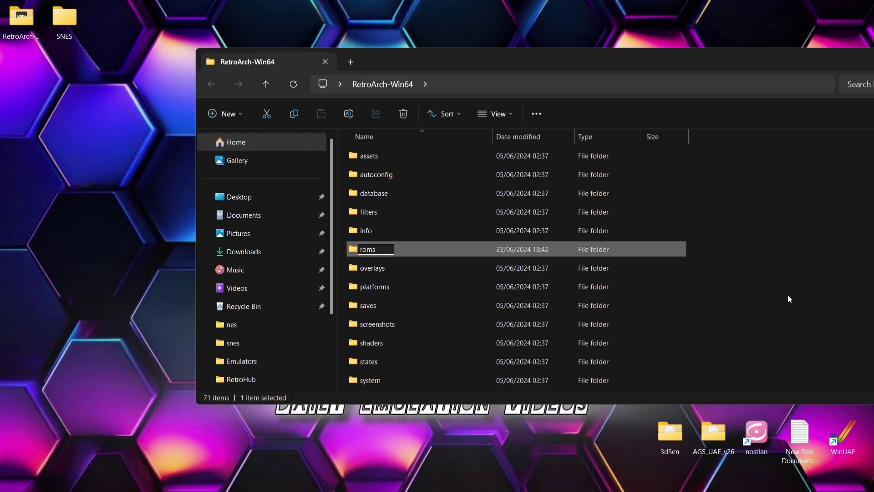
key(Return)
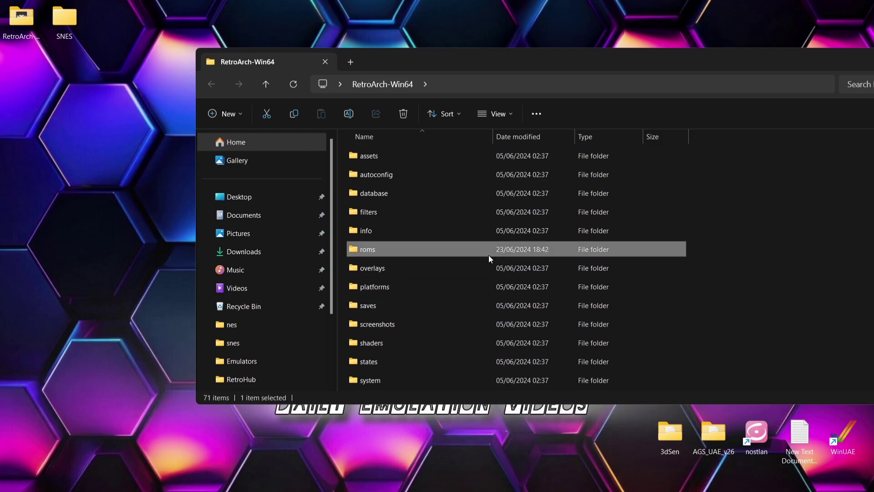
Step: Create a subfolder named snes inside the roms folder
double_click(436, 248)
right_click(472, 242)
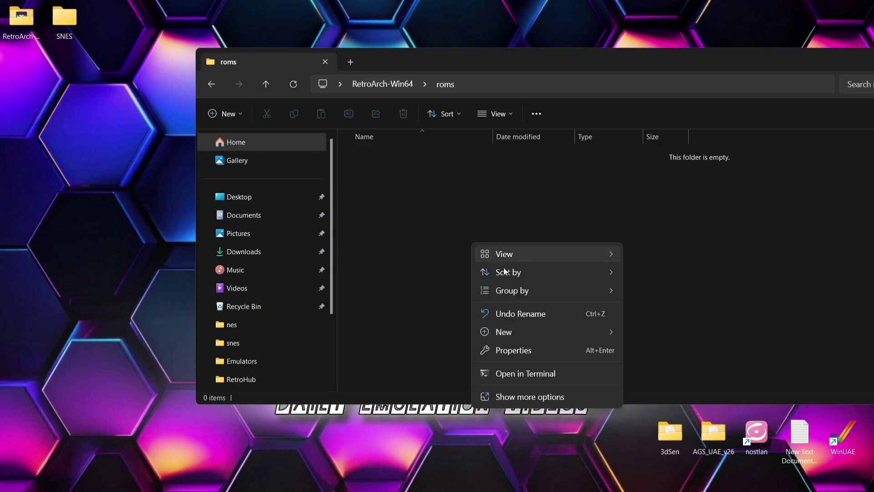
mouse_move(509, 333)
click(670, 329)
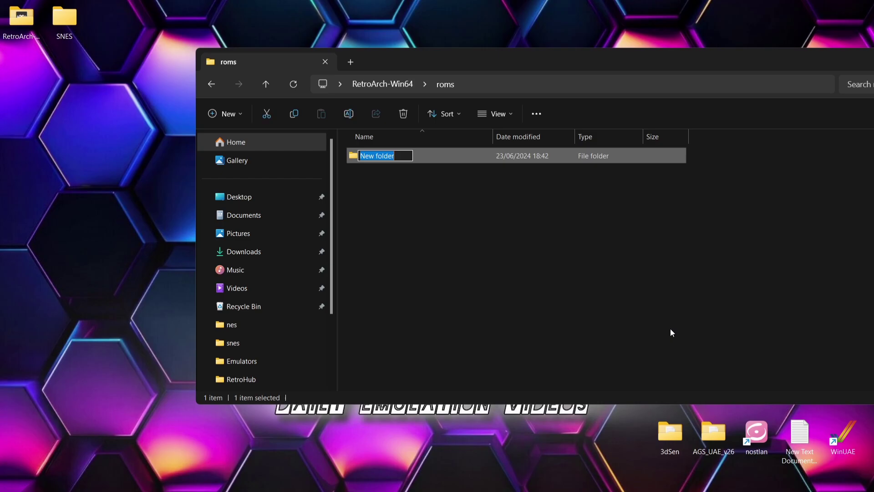
text(snes)
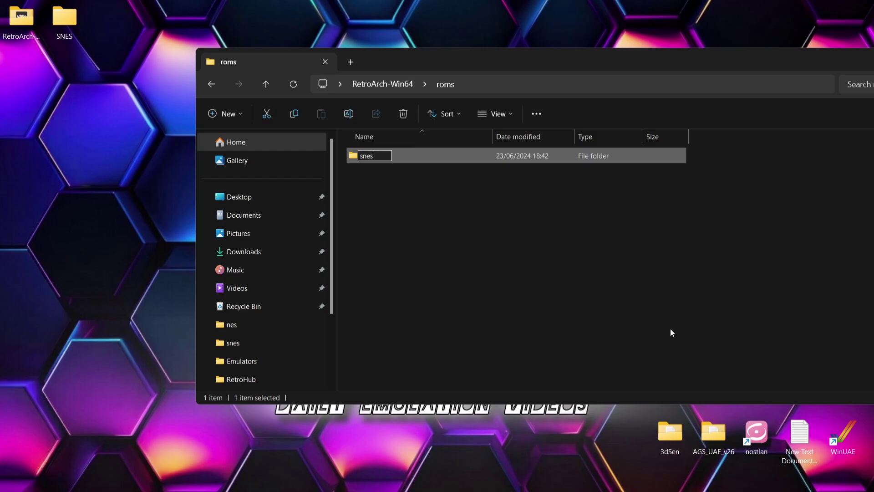
key(Return)
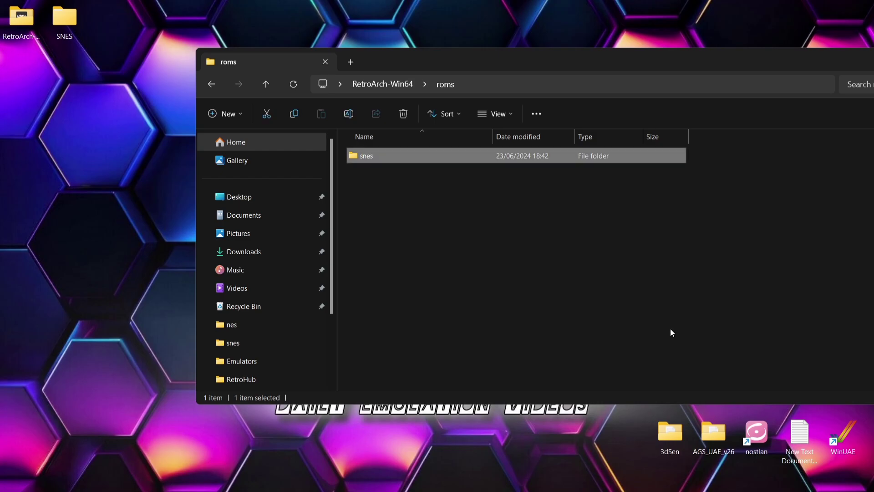
Step: Move all the game zip files from the desktop SNES folder into the snes folder within roms
double_click(383, 162)
double_click(69, 23)
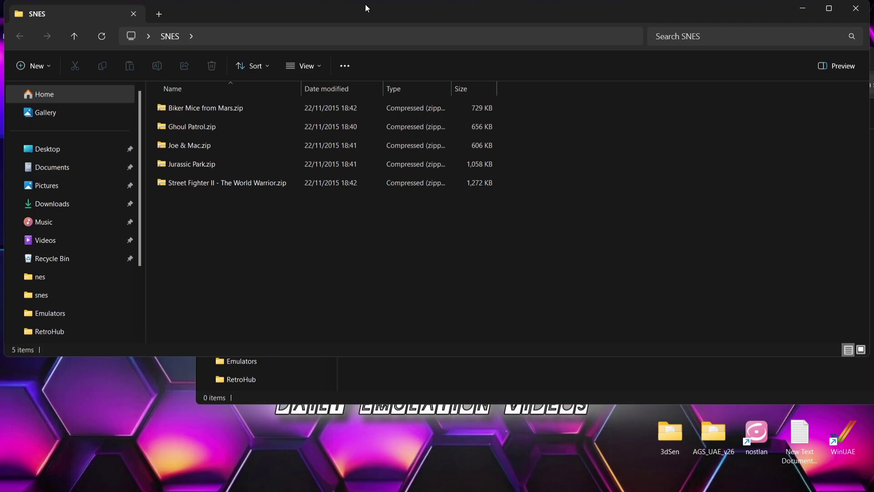
drag(365, 4, 701, 285)
drag(546, 476, 503, 379)
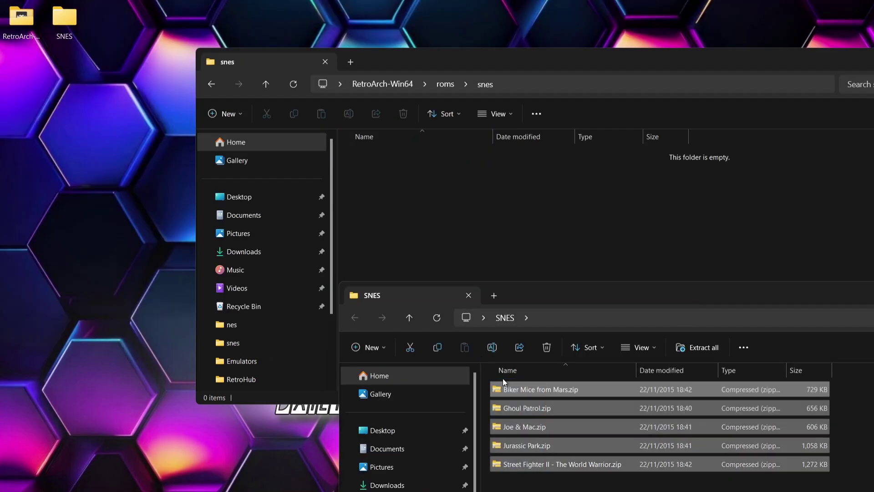
drag(447, 220, 430, 175)
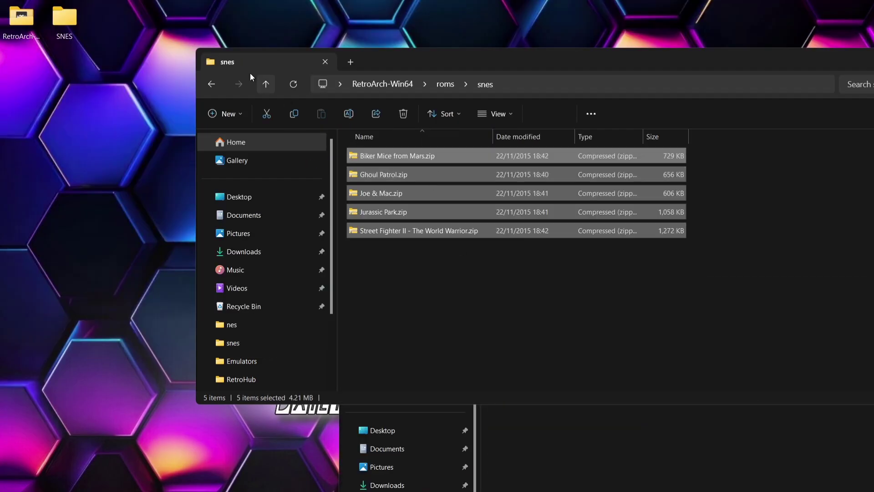
Step: Return to the RetroArch-Win64 folder and launch retroarch.exe
click(211, 85)
click(210, 84)
double_click(407, 61)
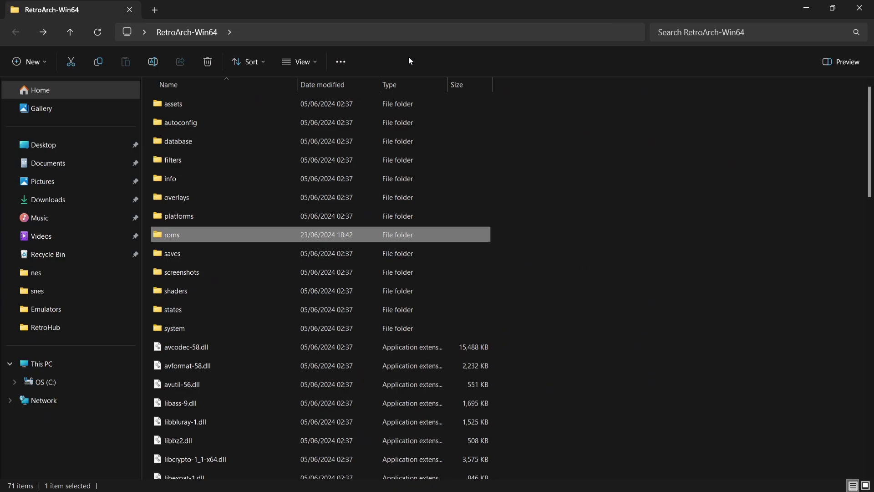
scroll(776, 220, down, 6)
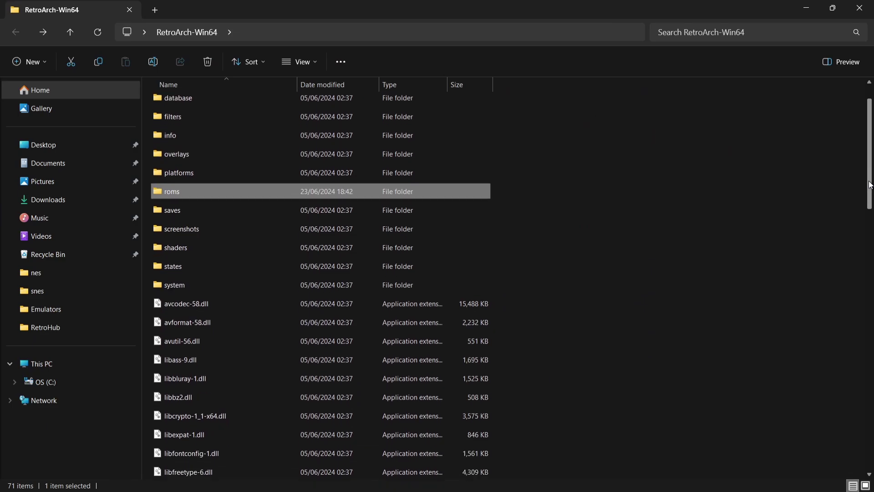
scroll(866, 446, down, 11)
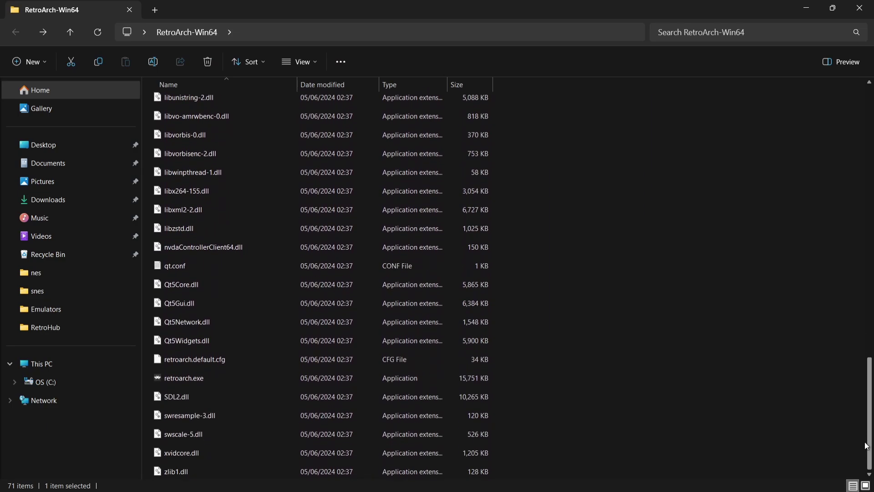
double_click(189, 379)
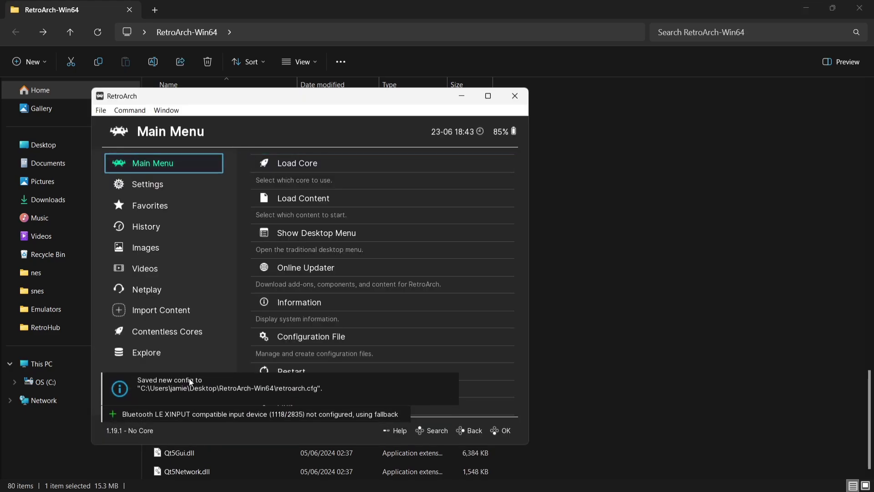
Step: Open the Video settings in RetroArch
mouse_move(190, 381)
key(Up)
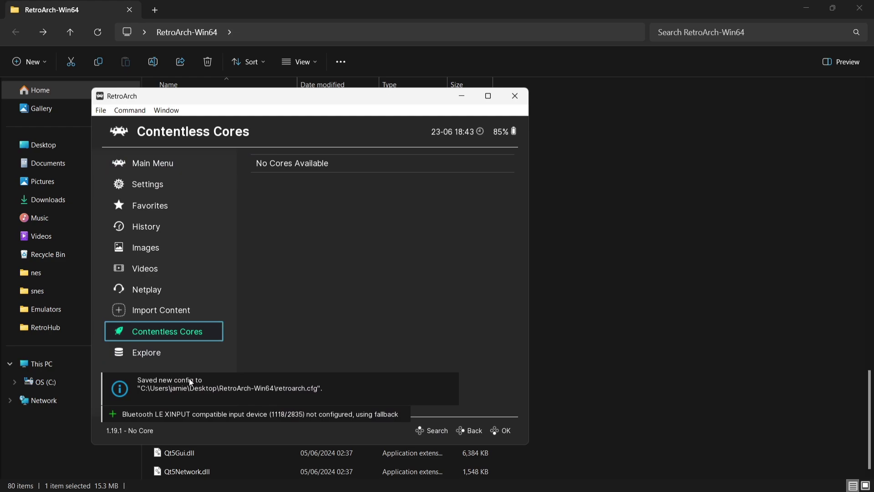
key(Up)
key(Up)
key(Up)
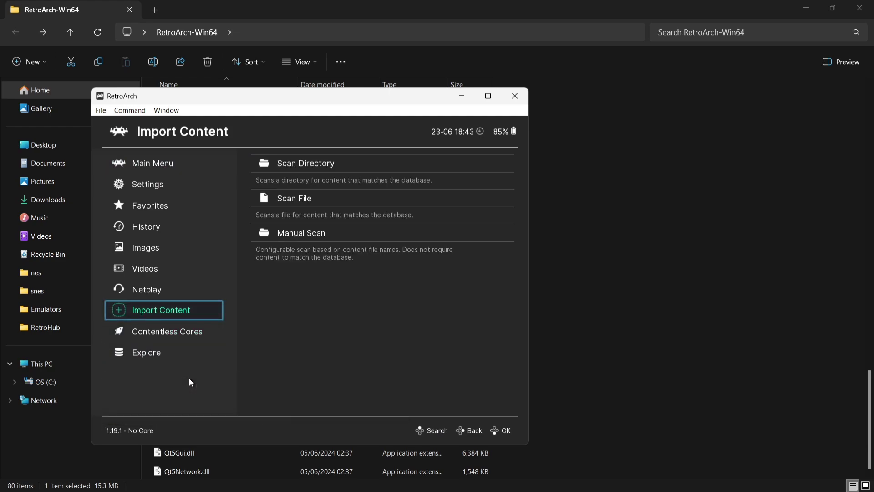
key(Up)
key(Up)
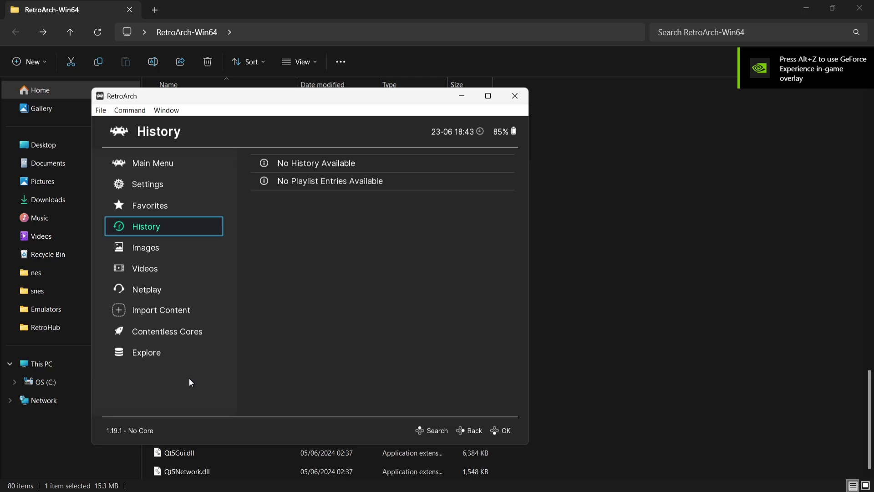
key(Up)
key(Up)
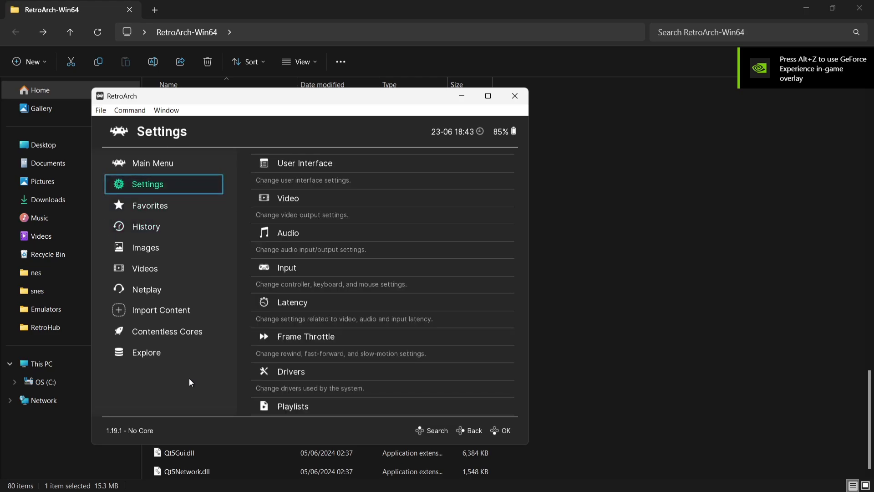
key(Right)
key(Down)
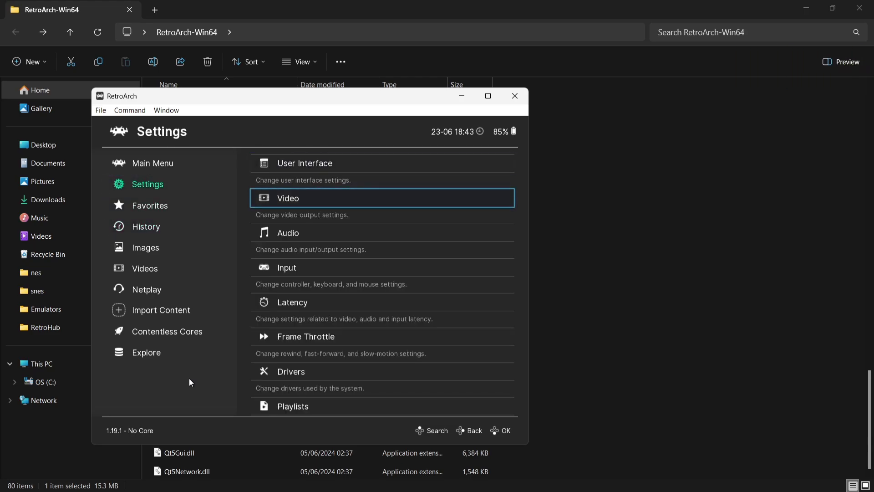
key(Return)
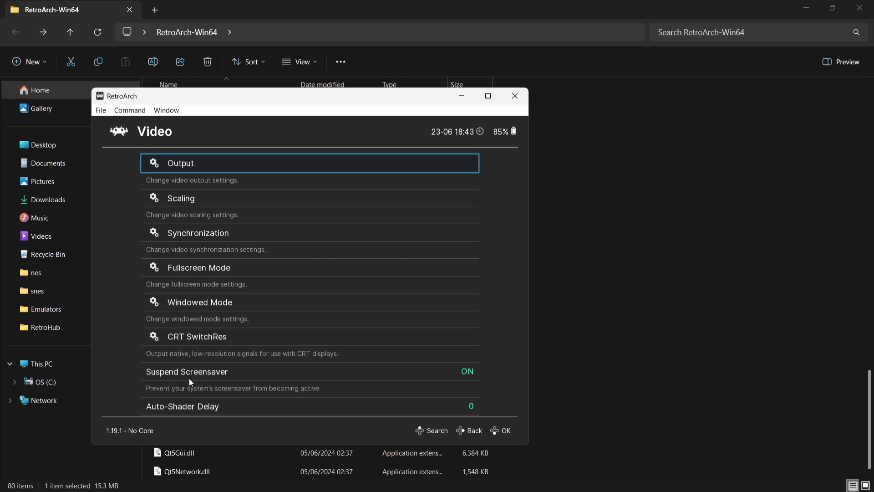
Step: Turn on Start in Fullscreen Mode in the Fullscreen Mode settings, and return to the main settings list
key(Down)
key(Down)
key(Down)
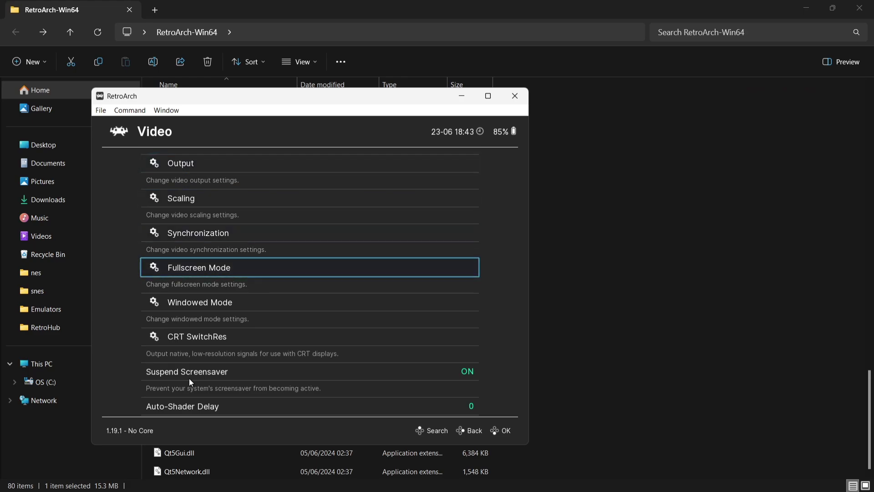
key(Return)
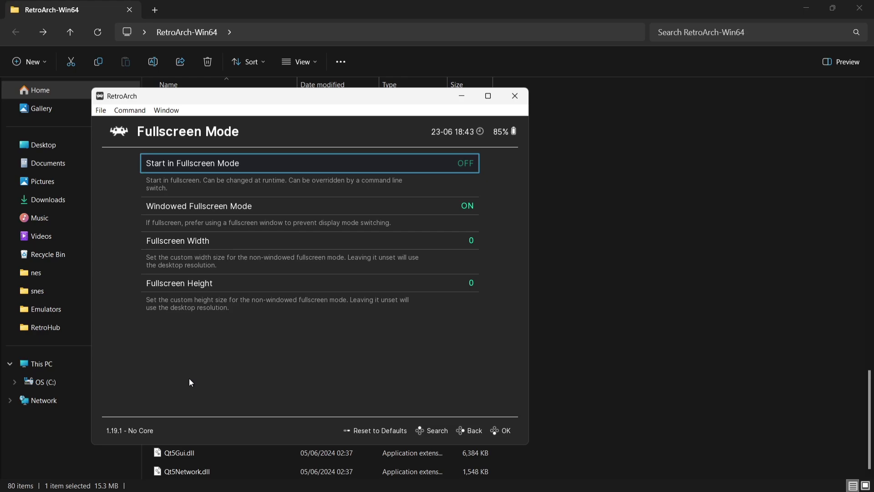
key(Escape)
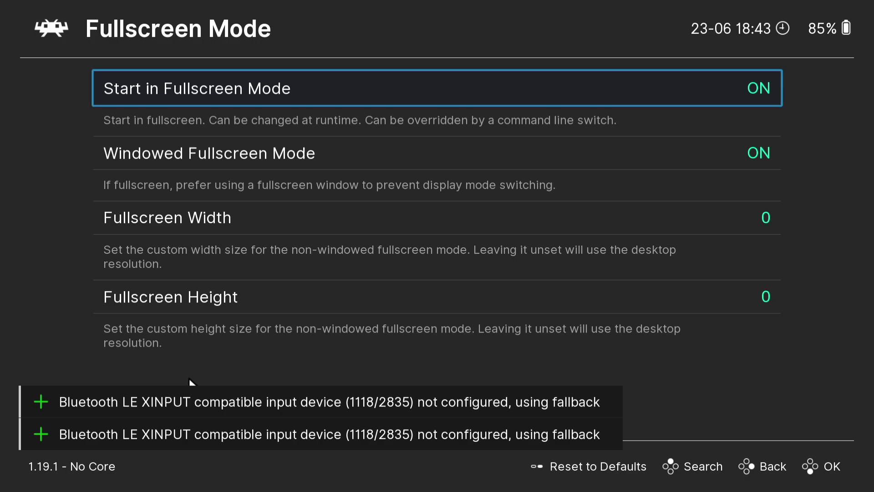
key(BackSpace)
key(BackSpace)
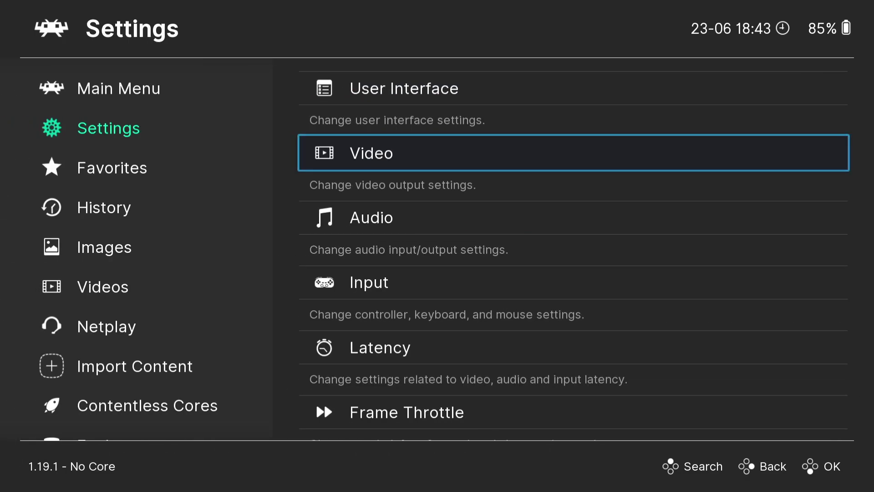
Step: Overwrite the configuration file with Save Current Configuration and return to the Main Menu categories
key(Left)
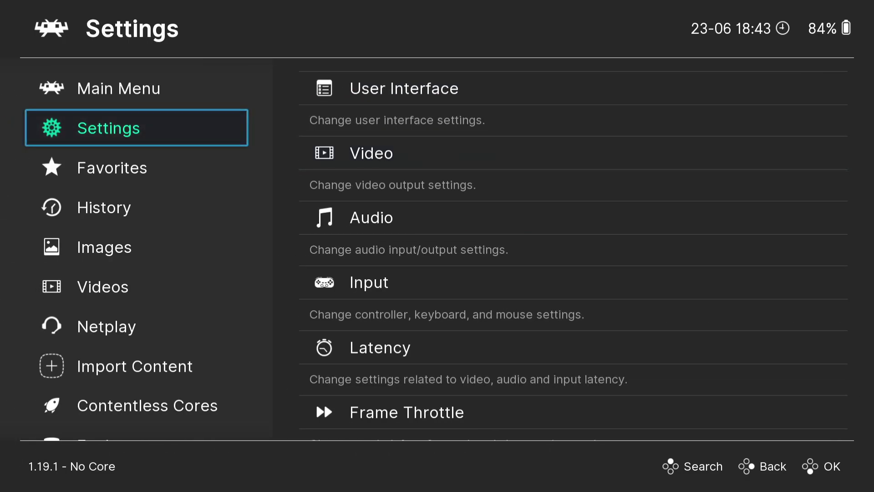
key(Up)
key(Right)
key(Down)
key(Down)
key(Down)
key(Down)
key(Down)
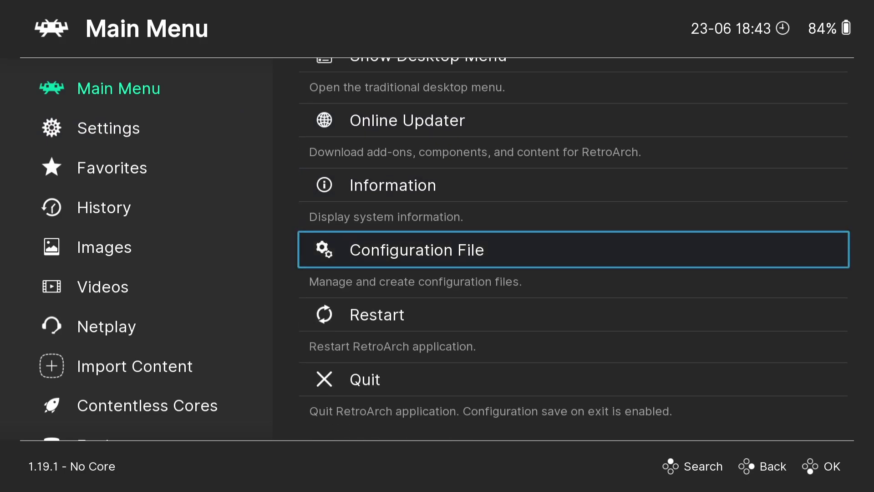
key(Return)
key(Down)
key(Return)
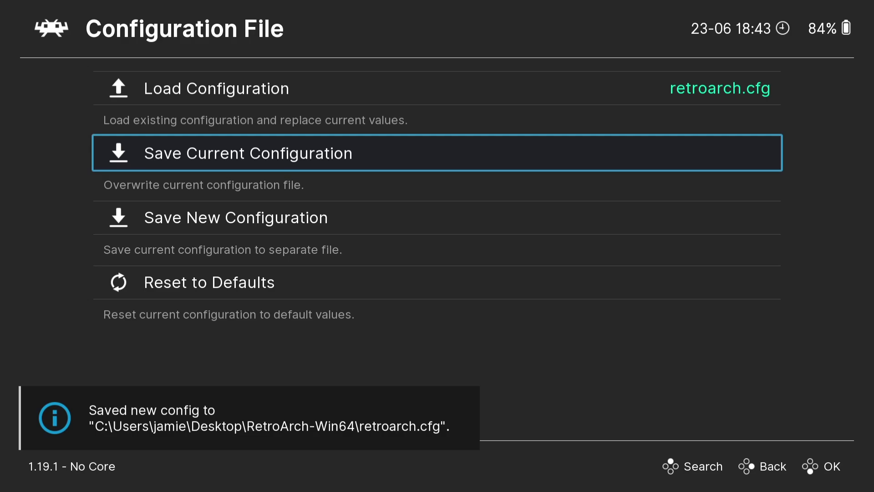
key(BackSpace)
key(Left)
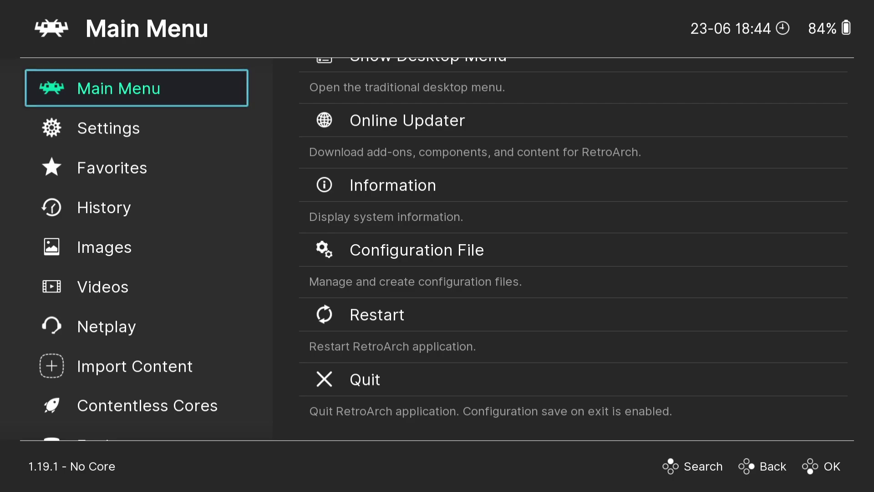
Step: Open the Manual Scan settings in the Import Content category
click(108, 128)
key(Down)
key(Down)
key(Down)
key(Down)
key(Down)
key(Down)
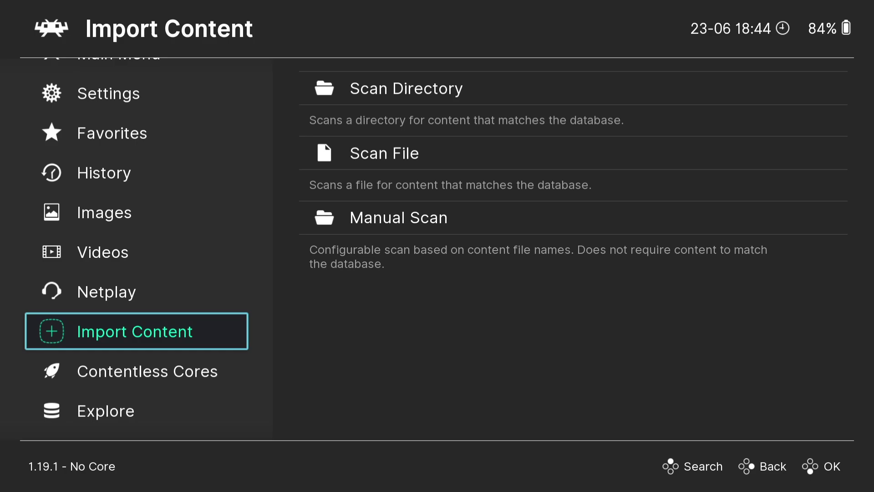
key(Right)
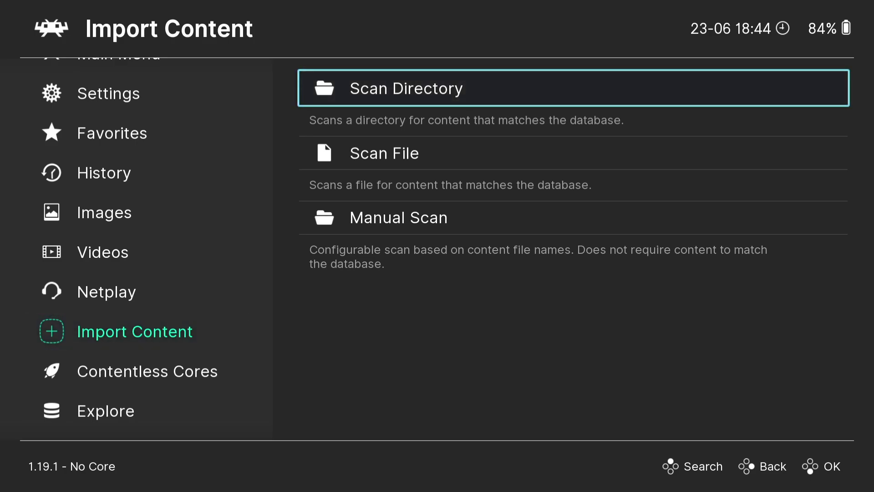
key(Down)
key(Down)
key(Return)
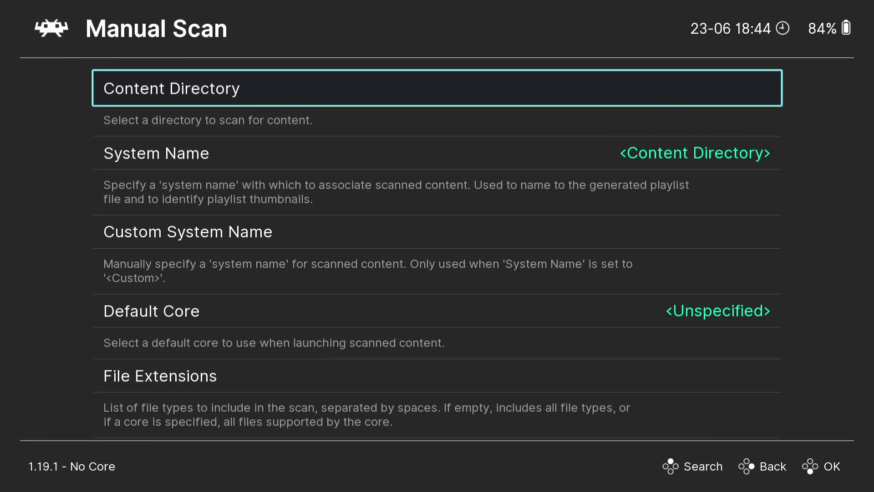
Step: Start choosing the scan's Content Directory and browse through C:\Users to the user's own profile folder
key(Return)
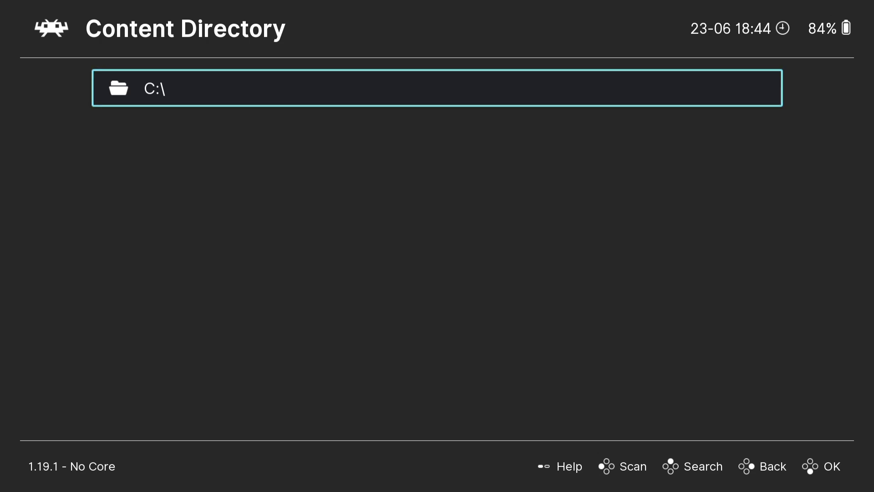
key(Return)
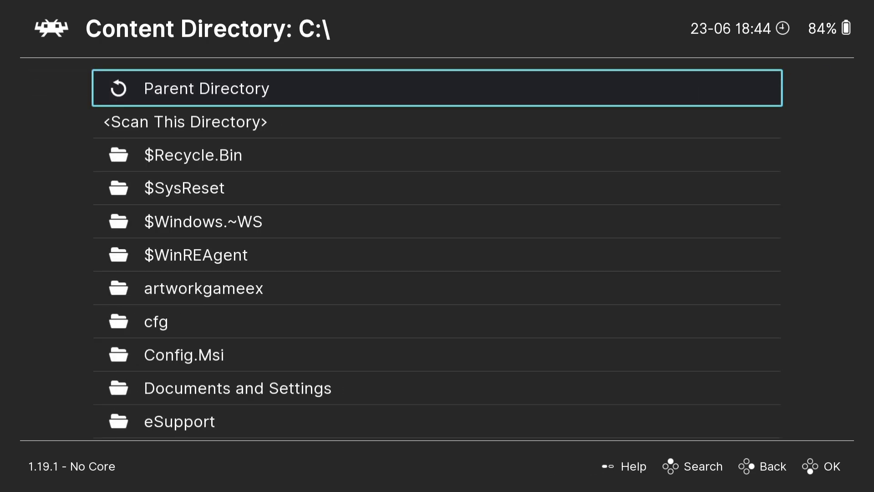
key(Up)
key(Up)
key(Return)
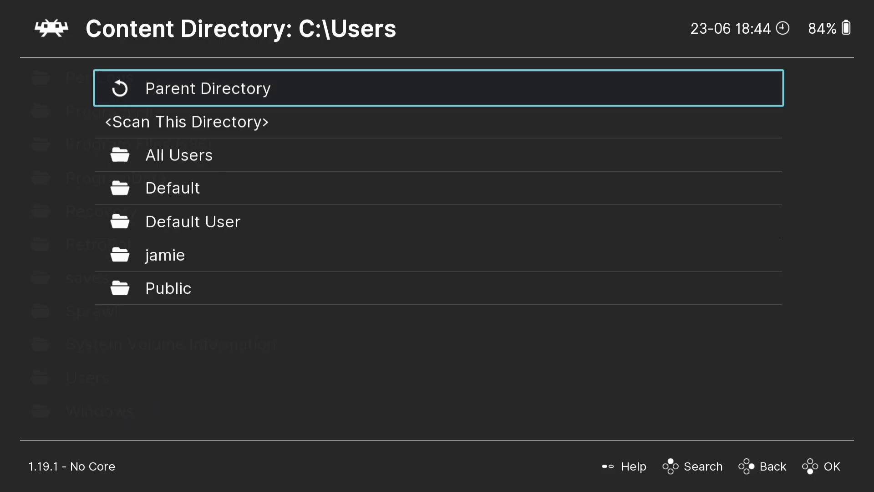
key(Down)
key(Down)
key(Down)
key(Down)
key(Down)
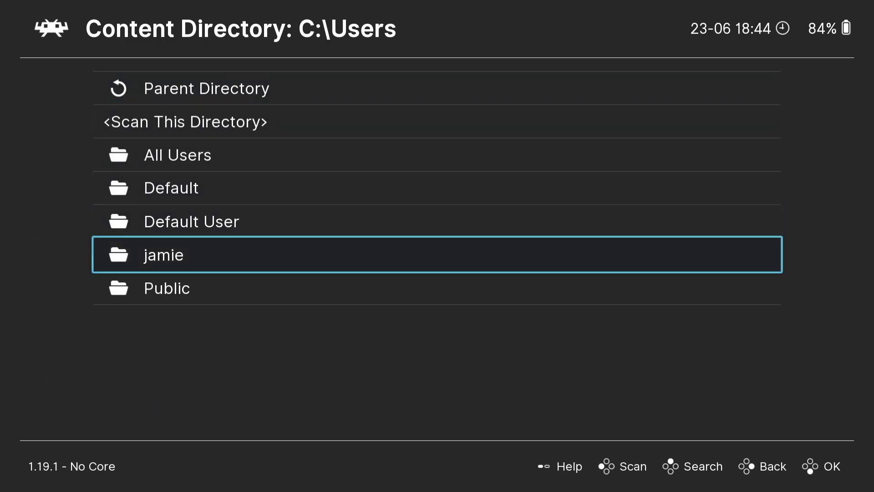
key(Return)
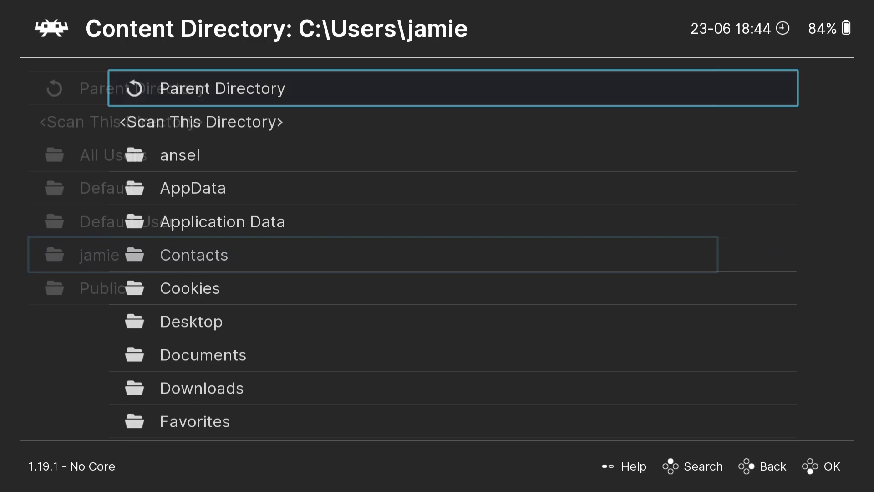
Step: Open the Desktop folder inside the user's profile folder
key(Down)
key(Down)
key(Down)
key(Down)
key(Down)
key(Down)
key(Down)
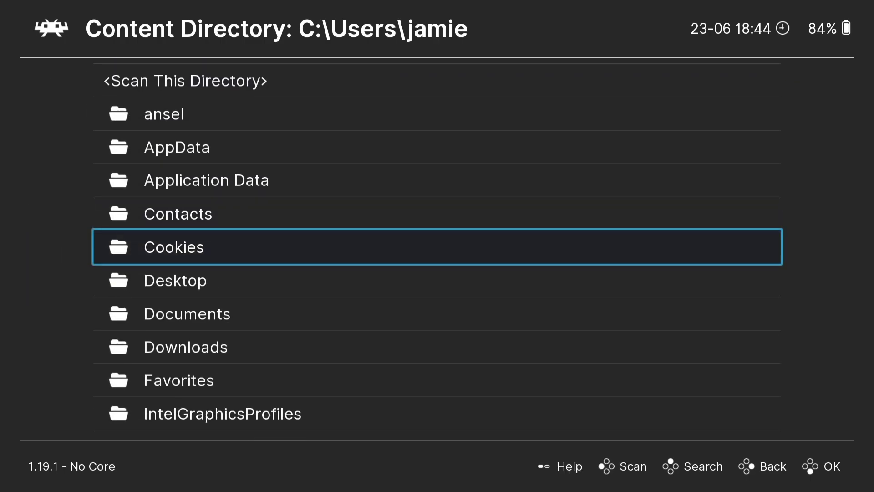
key(Return)
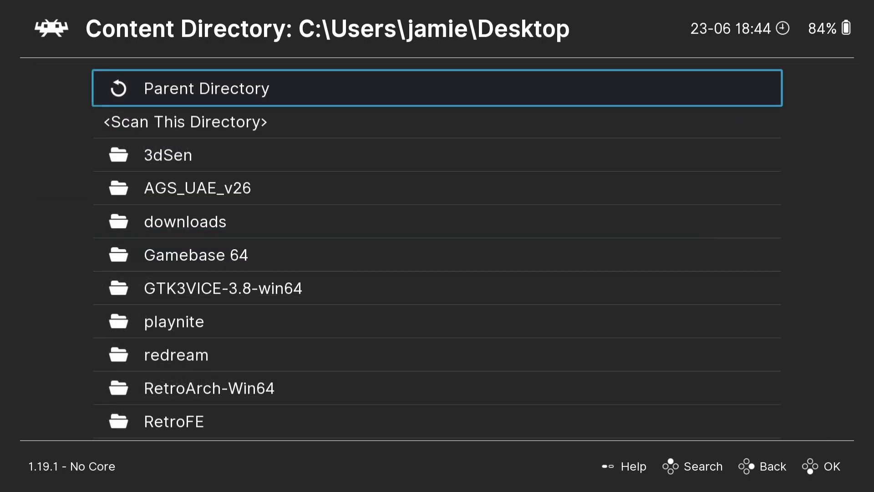
Step: Open the RetroArch-Win64 folder on the Desktop
key(Down)
key(Down)
key(Down)
key(Down)
key(Down)
key(Down)
key(Down)
key(Down)
key(Down)
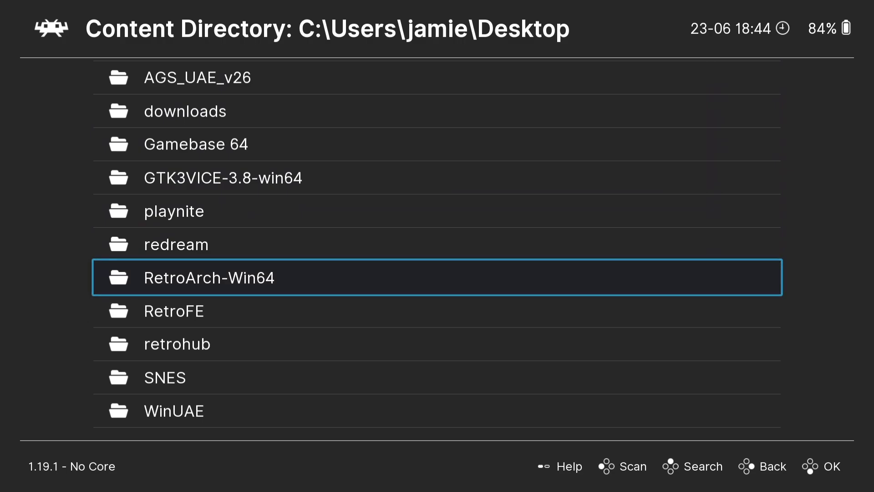
key(Return)
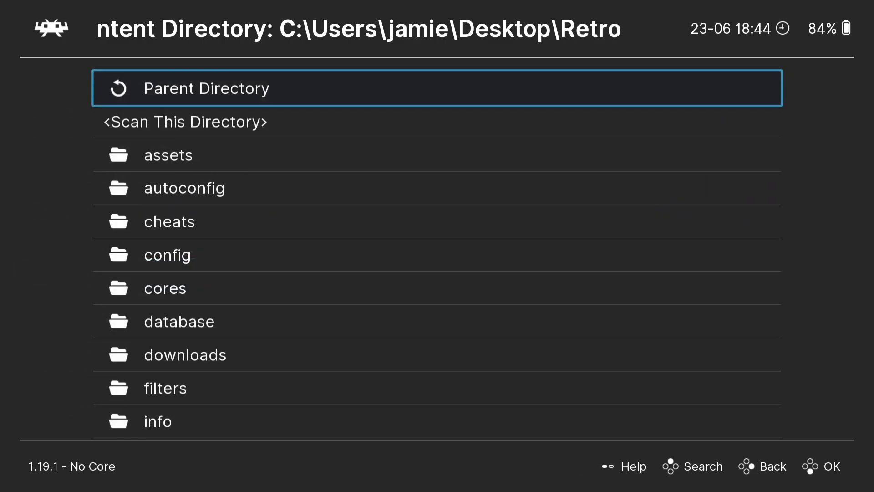
Step: Open the roms folder inside RetroArch-Win64
key(Down)
key(Down)
key(Down)
key(Down)
key(Down)
key(Down)
key(Down)
key(Down)
key(Down)
key(Down)
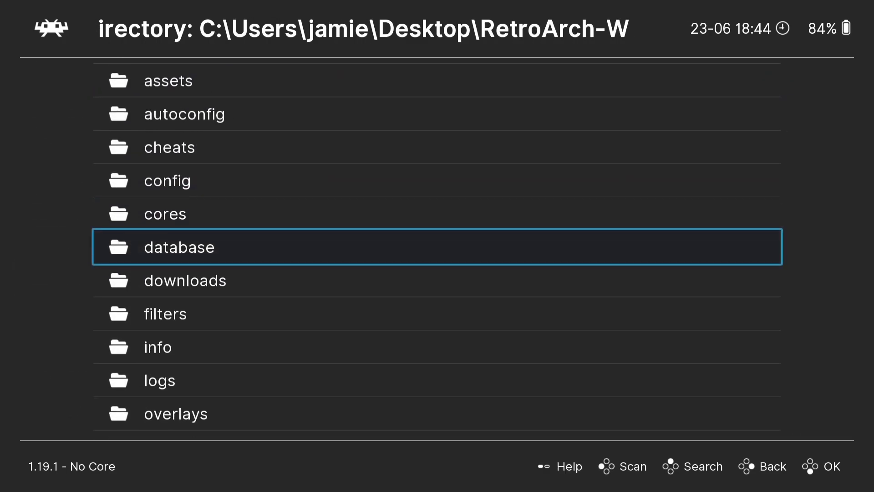
key(Down)
key(Down)
key(Down)
key(Down)
key(Down)
key(Down)
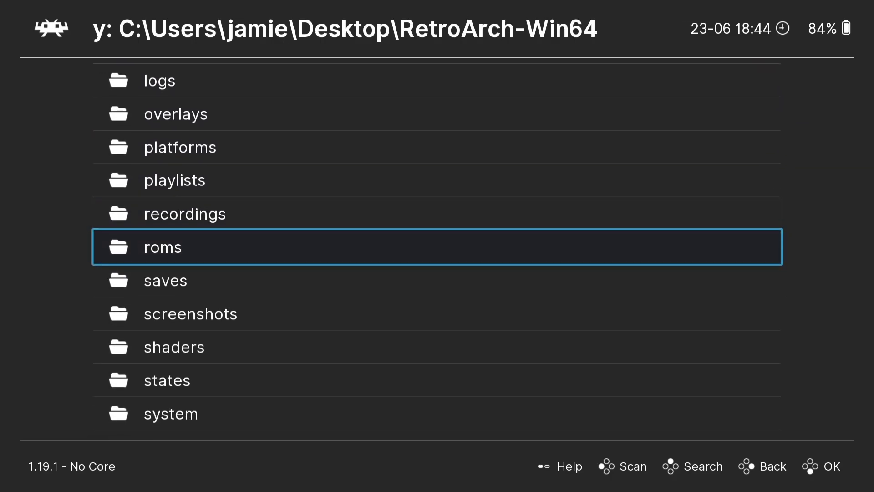
key(Return)
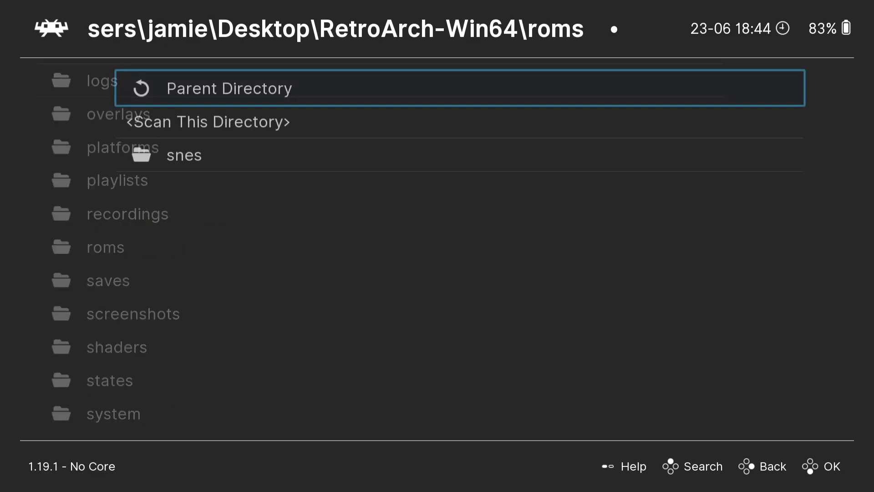
Step: Set the snes folder inside roms as the Content Directory with Scan This Directory
key(Down)
key(Down)
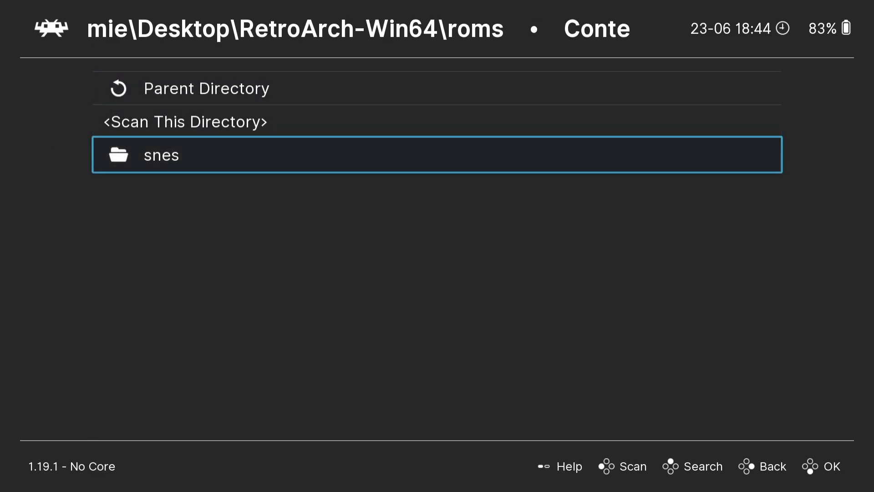
key(Return)
key(Down)
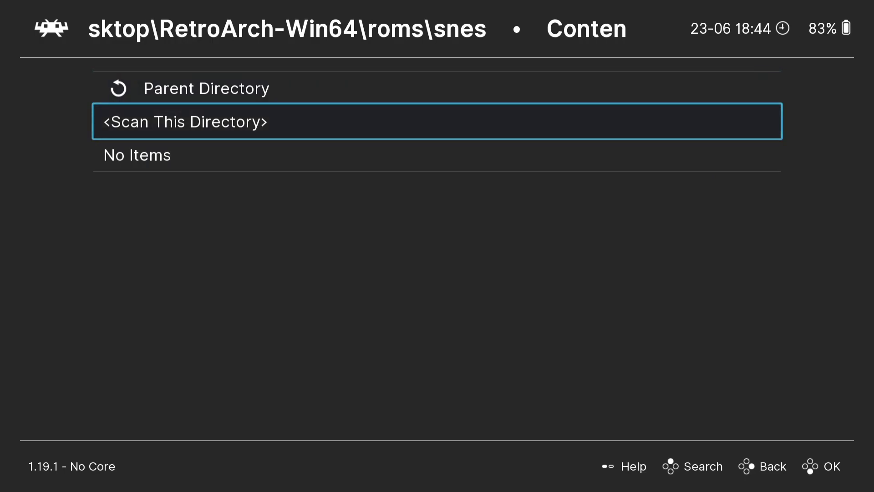
key(Return)
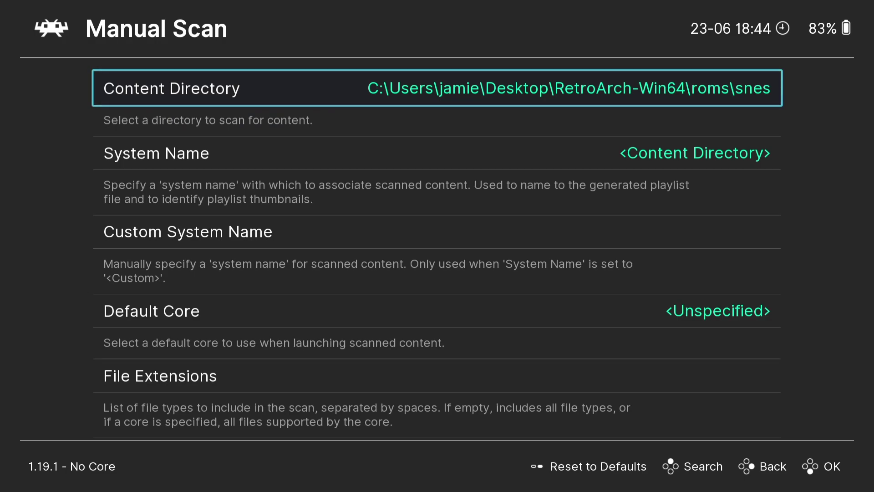
Step: Start the manual scan of the snes folder and return to the category list at Import Content
key(Up)
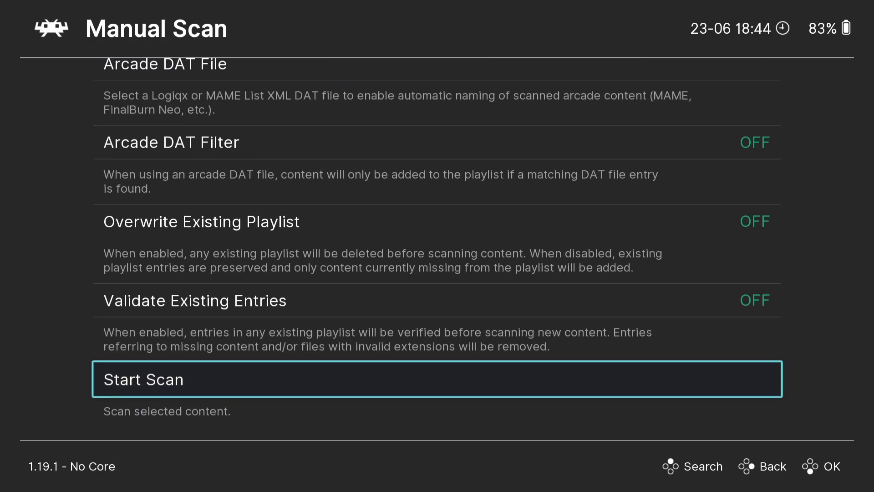
key(Return)
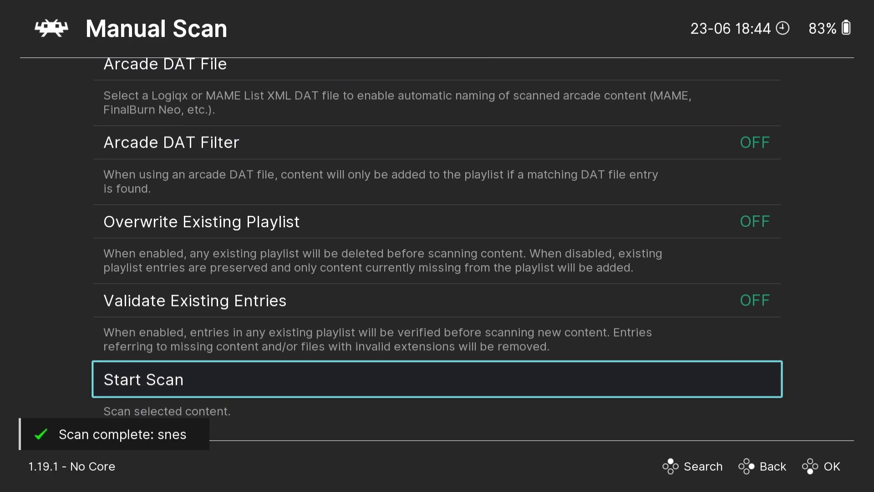
key(BackSpace)
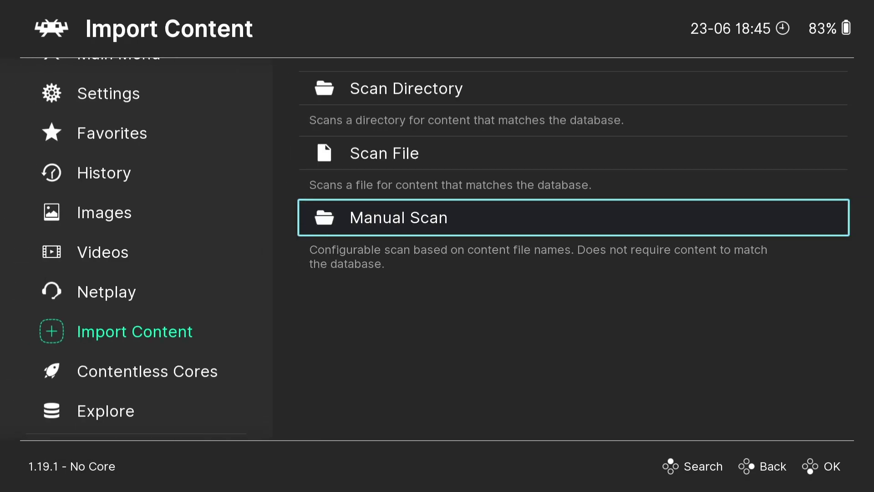
key(BackSpace)
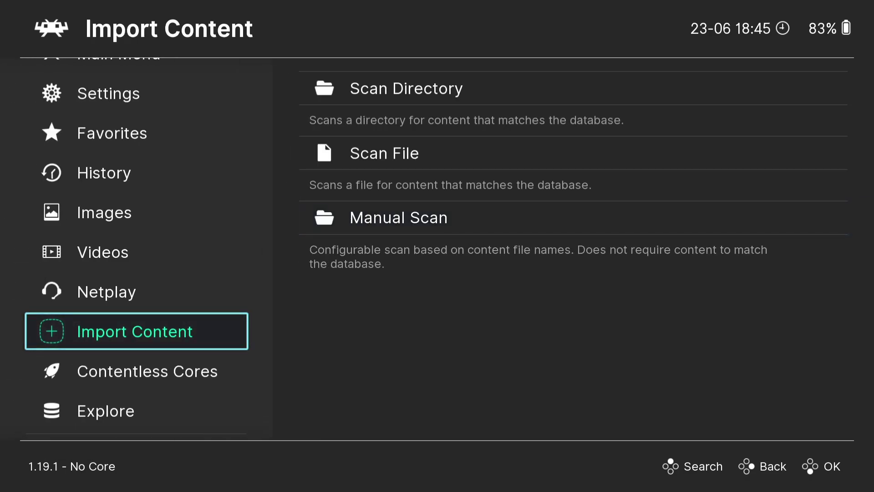
Step: Show the imported games in the new snes playlist
key(Down)
key(Down)
key(Down)
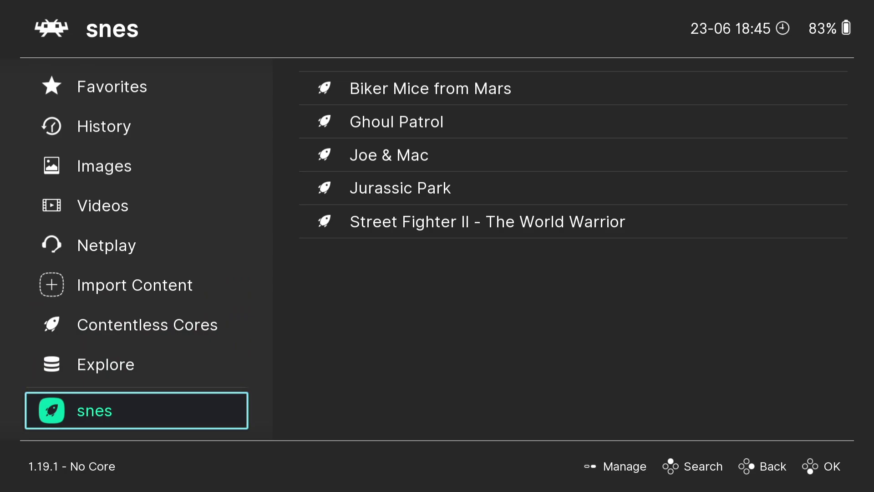
Step: Return to the Main Menu category and open the Core Downloader in the Online Updater
key(Down)
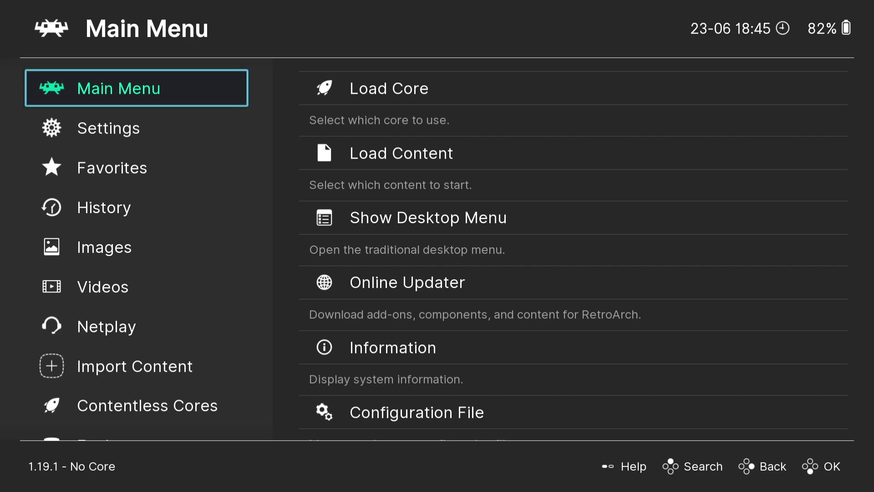
key(Right)
key(Up)
key(Up)
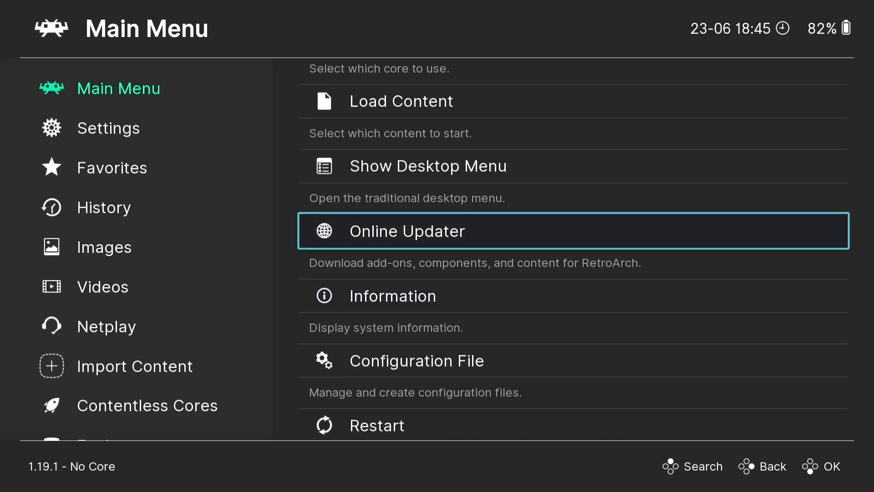
key(Return)
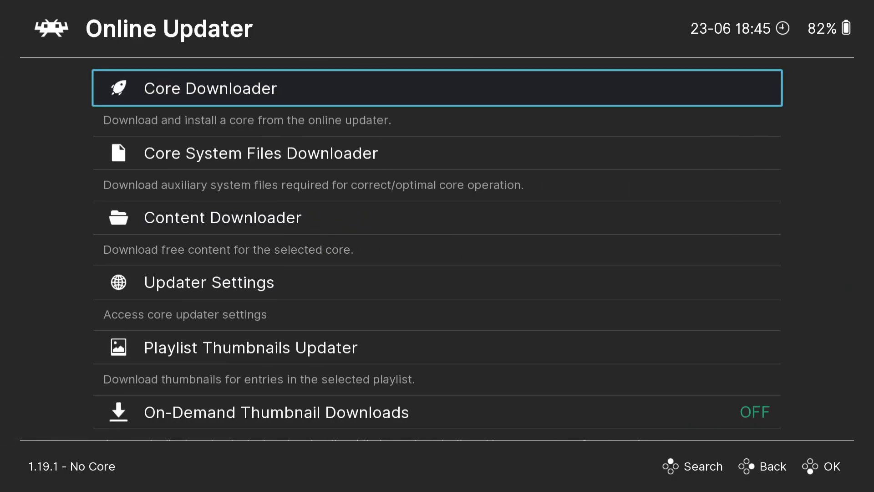
key(Return)
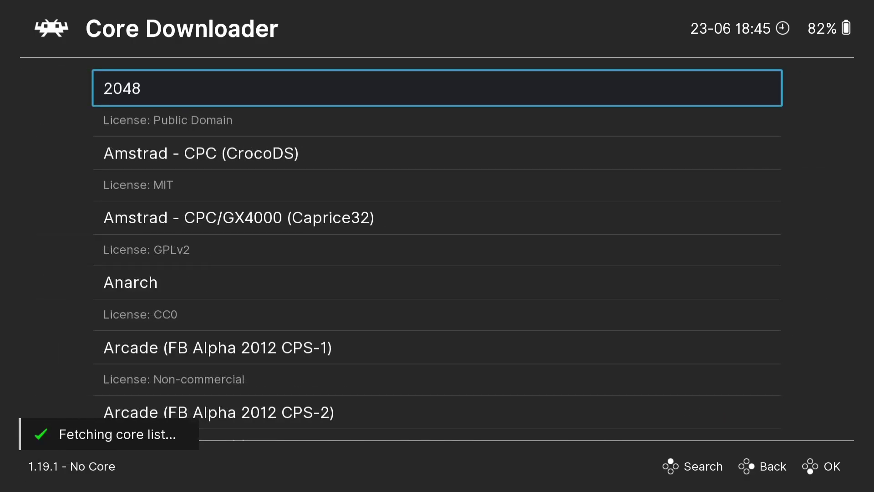
Step: Download and install the Nintendo - SNES / SFC (Snes9x) core, and return to the Main Menu
key(Down)
key(Down)
key(Down)
key(Down)
key(Down)
key(Down)
key(Down)
key(Down)
key(Up)
key(Up)
key(Up)
key(Up)
key(Up)
key(Up)
key(Up)
key(Up)
key(Up)
key(Up)
key(Up)
key(Up)
key(Up)
key(Up)
key(Up)
key(Up)
key(Up)
key(Up)
key(Up)
key(Up)
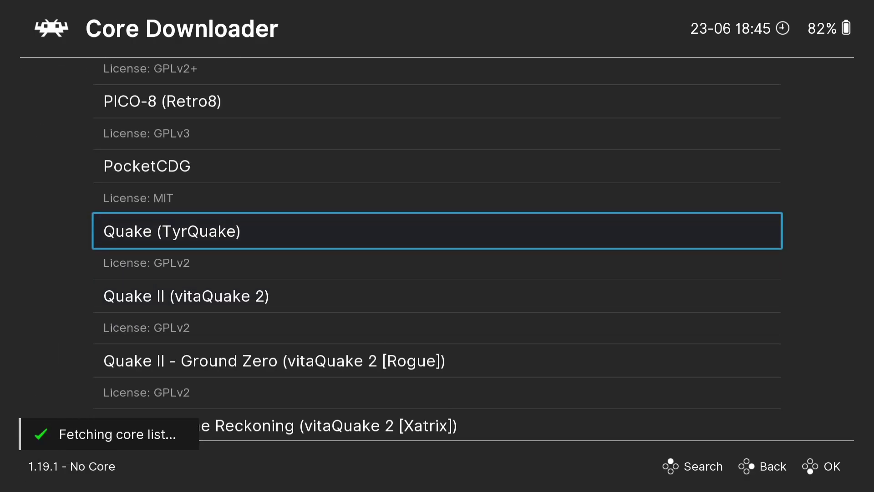
key(Up)
key(Up)
key(Up)
key(Up)
key(Up)
key(Up)
key(Up)
key(Up)
key(Up)
key(Up)
key(Up)
key(Up)
key(Up)
key(Up)
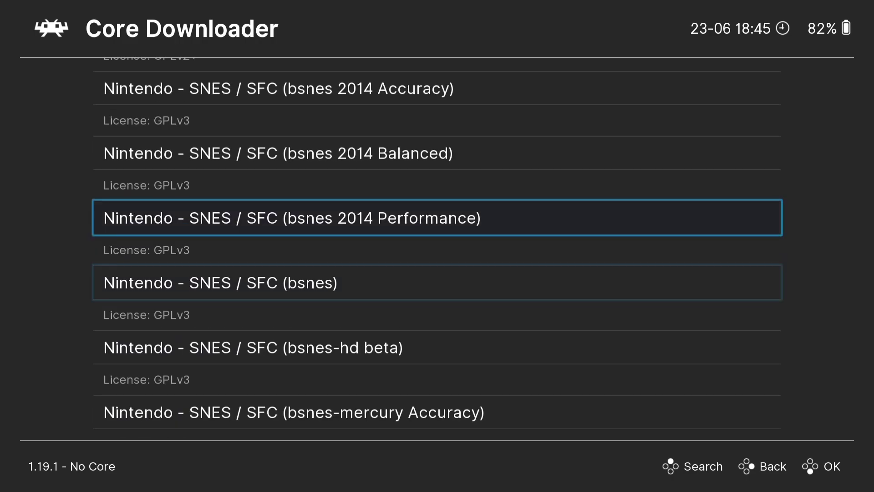
key(Up)
key(Up)
key(Up)
key(Up)
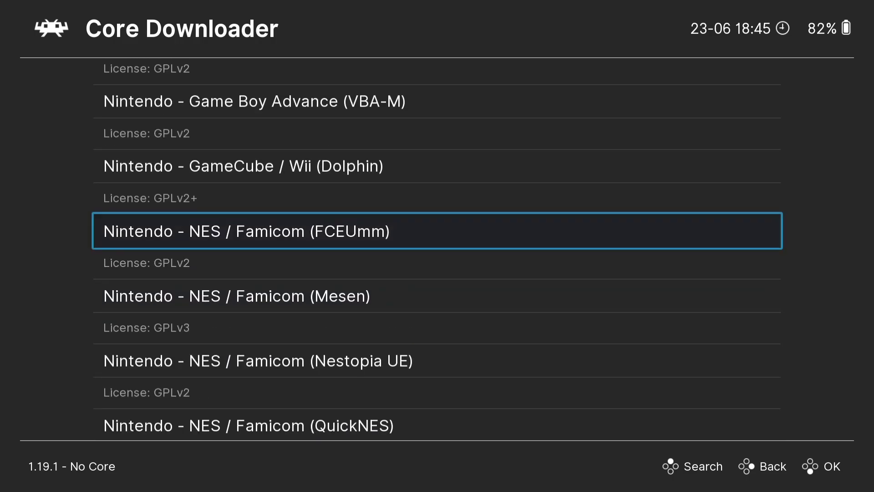
key(Down)
key(Down)
key(Down)
key(Down)
key(Down)
key(Down)
key(Down)
key(Down)
key(Down)
key(Down)
key(Down)
key(Down)
key(Down)
key(Down)
key(Down)
key(Down)
key(Down)
key(Down)
key(Down)
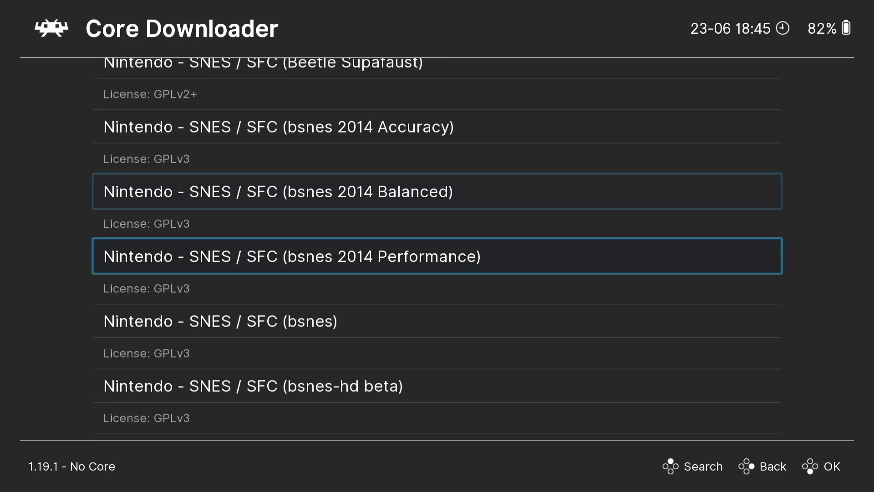
key(Down)
key(Down)
key(Down)
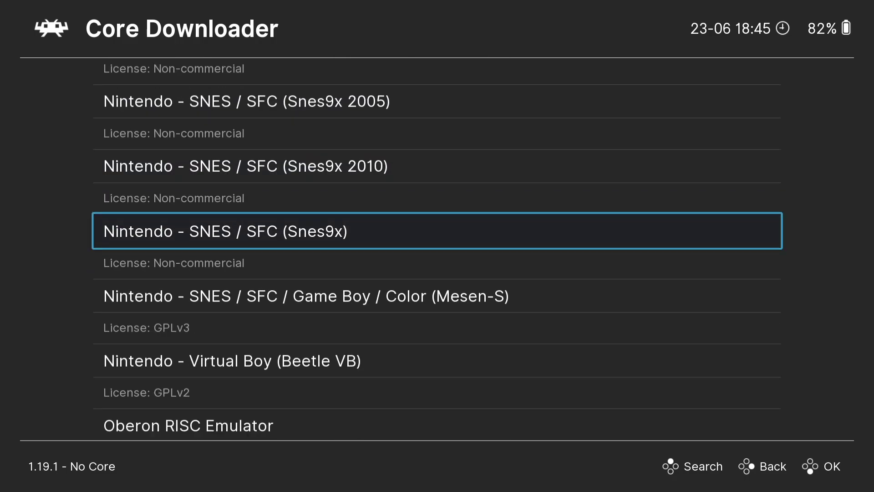
key(Return)
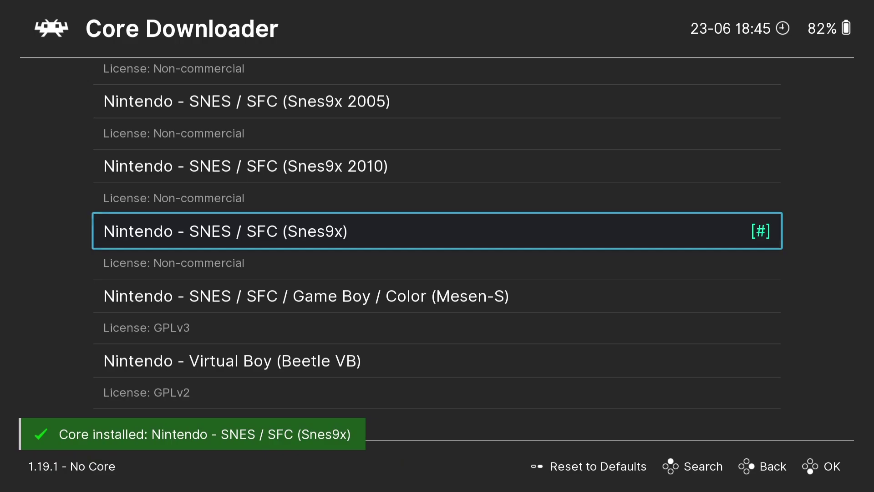
key(BackSpace)
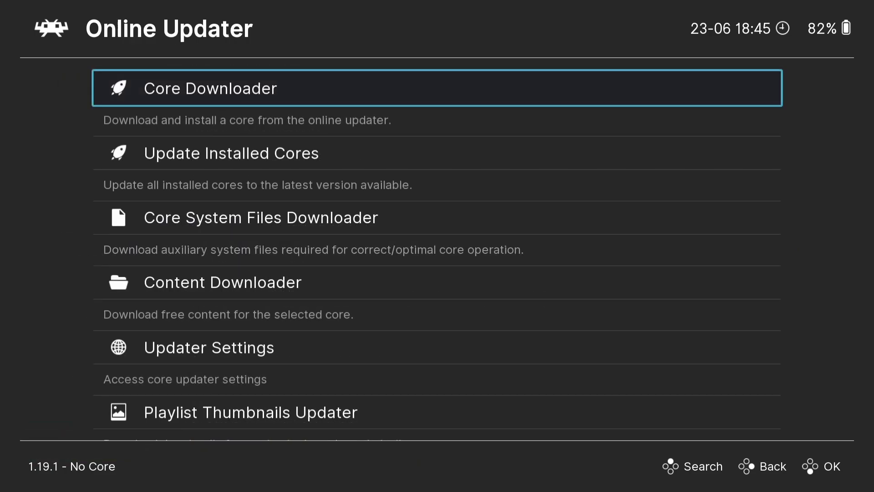
key(BackSpace)
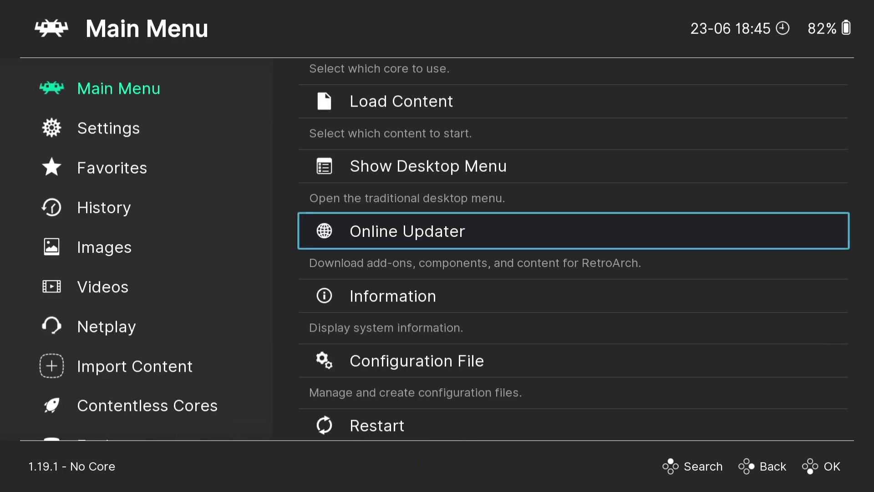
Step: Save the current configuration, overwriting the existing configuration file, and return to the category list at Main Menu
key(Down)
key(Down)
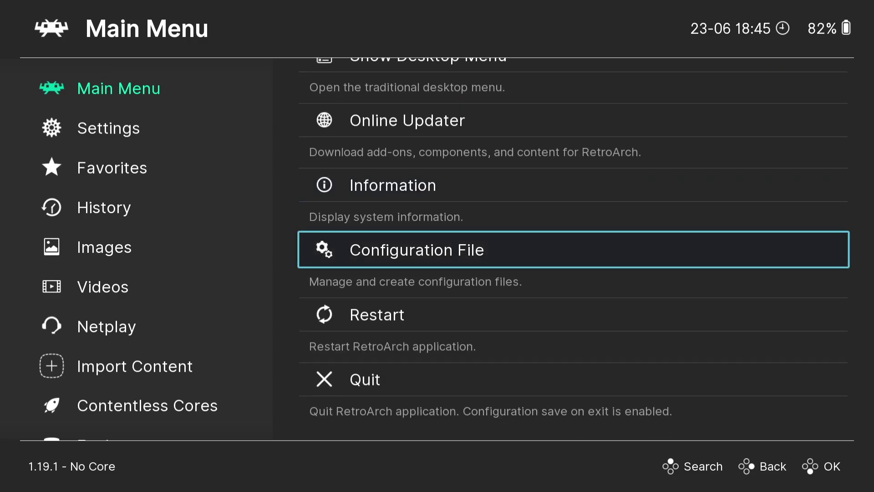
key(Return)
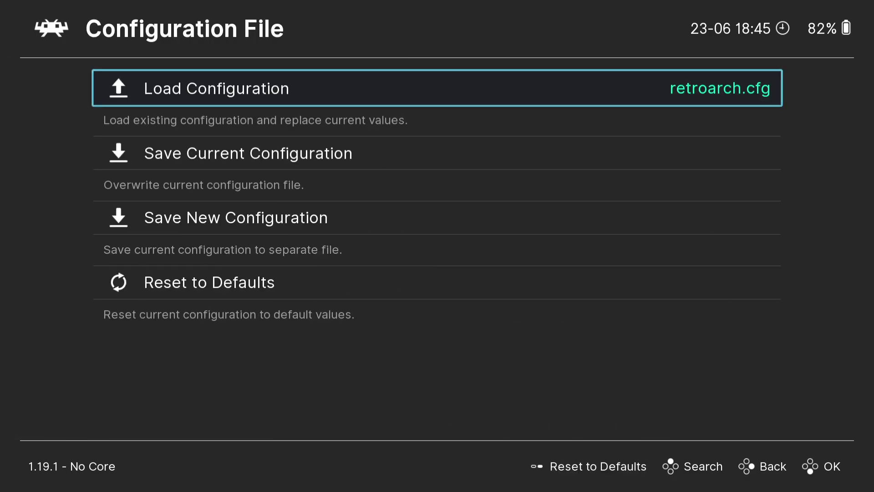
key(Down)
key(Return)
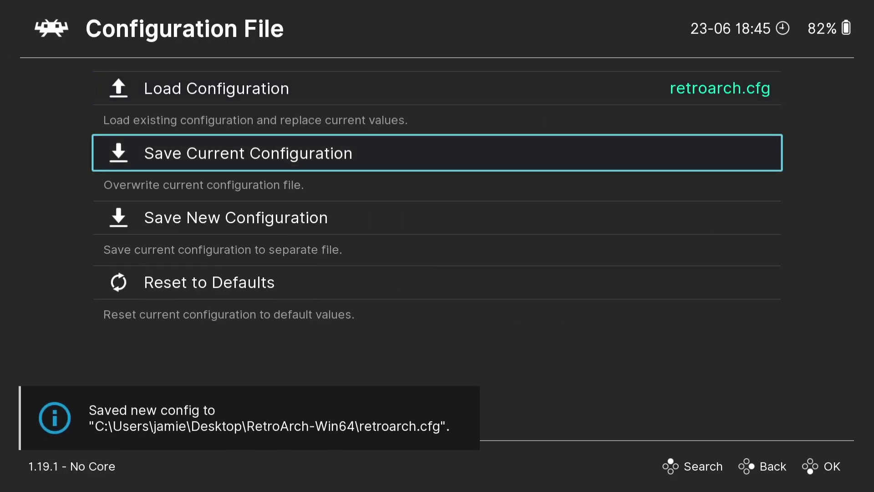
key(BackSpace)
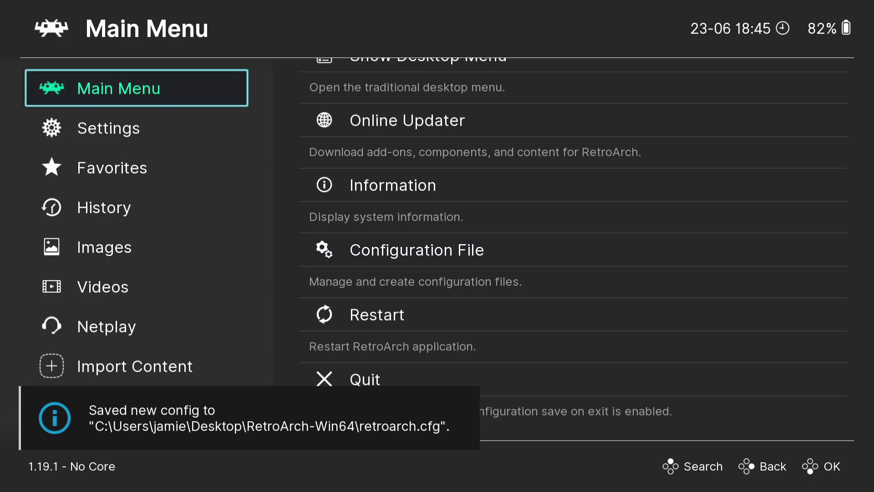
Step: Go to the snes playlist in the category list and enter its list of games
key(Down)
key(Down)
key(Down)
key(Down)
key(Down)
key(Down)
key(Down)
key(Down)
key(Down)
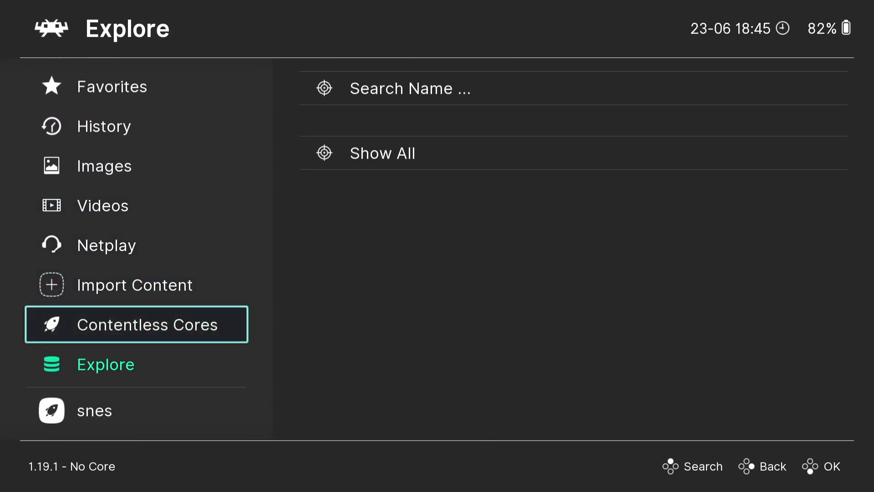
key(Down)
key(Right)
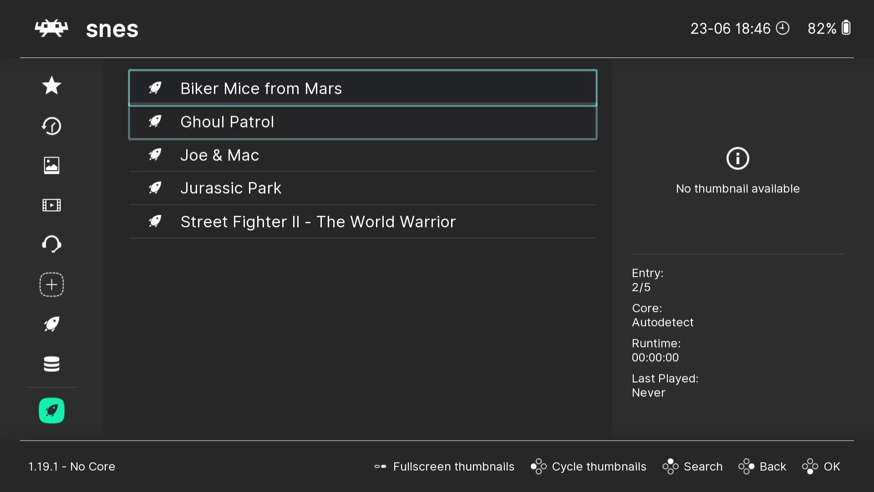
Step: Open the Street Fighter II - The World Warrior entry in the snes playlist
key(Down)
key(Down)
key(Down)
key(Return)
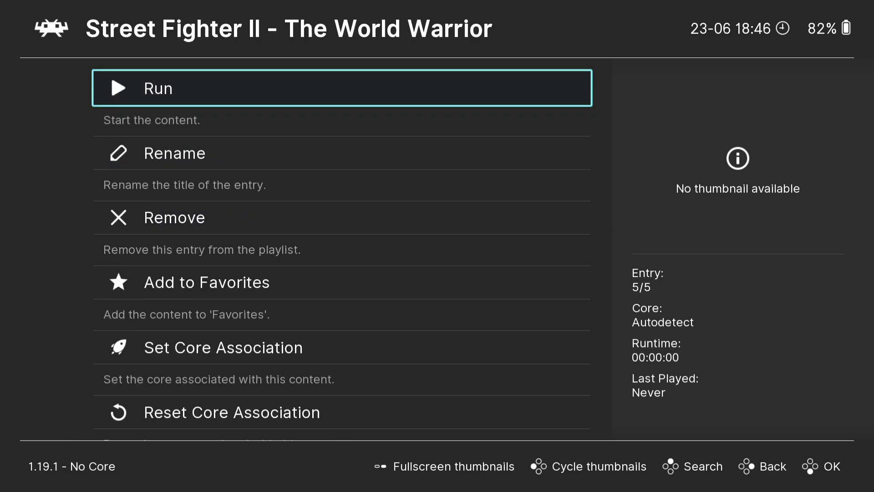
Step: Launch Street Fighter II - The World Warrior with the suggested Nintendo - SNES / SFC (Snes9x) core
key(Down)
key(Down)
key(Down)
key(Down)
key(Return)
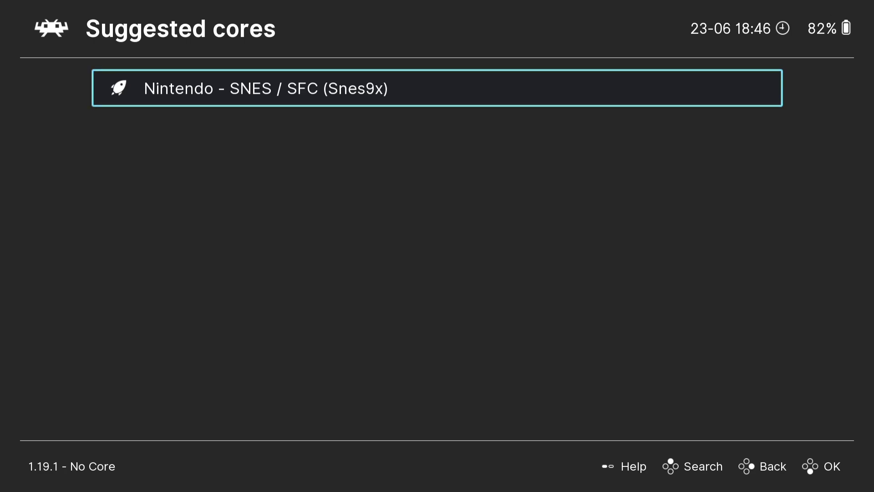
key(Return)
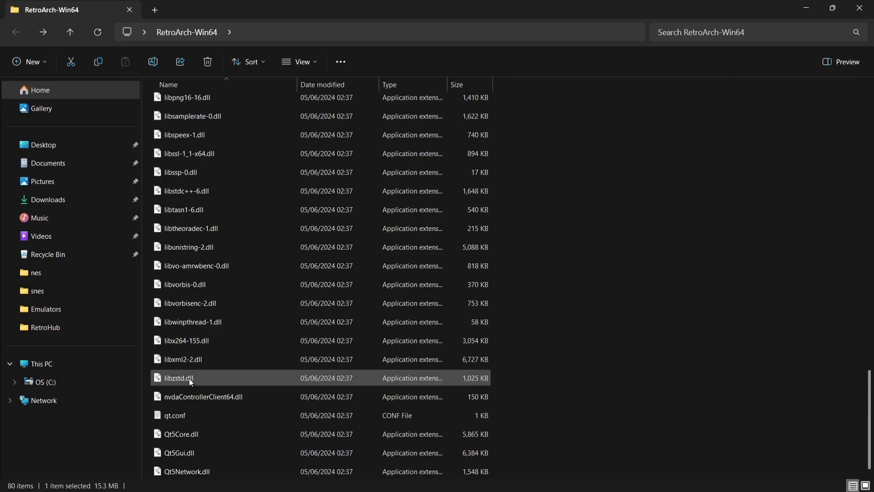
key(Return)
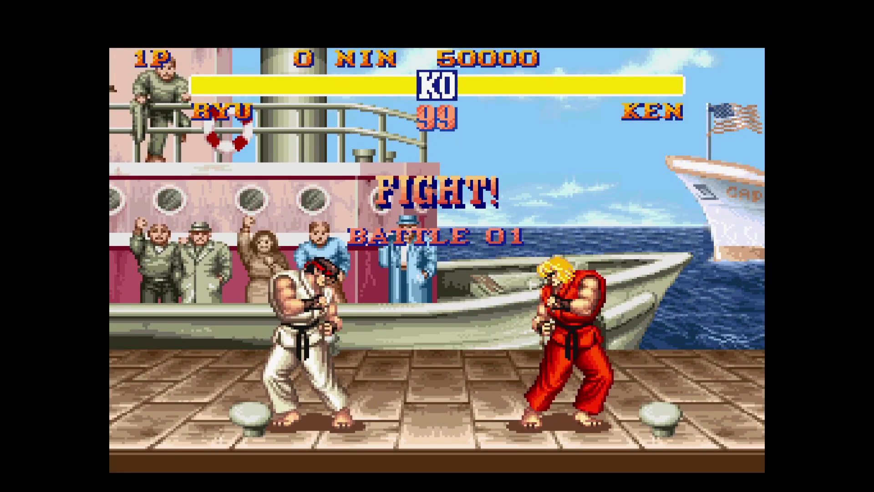
key(Right)
key(Down)
key(Right)
key(a)
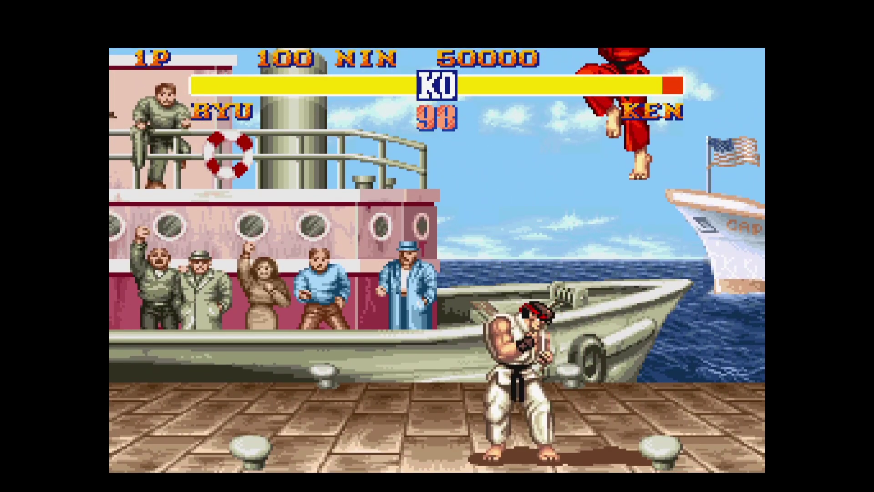
key(Up)
key(Right)
key(s)
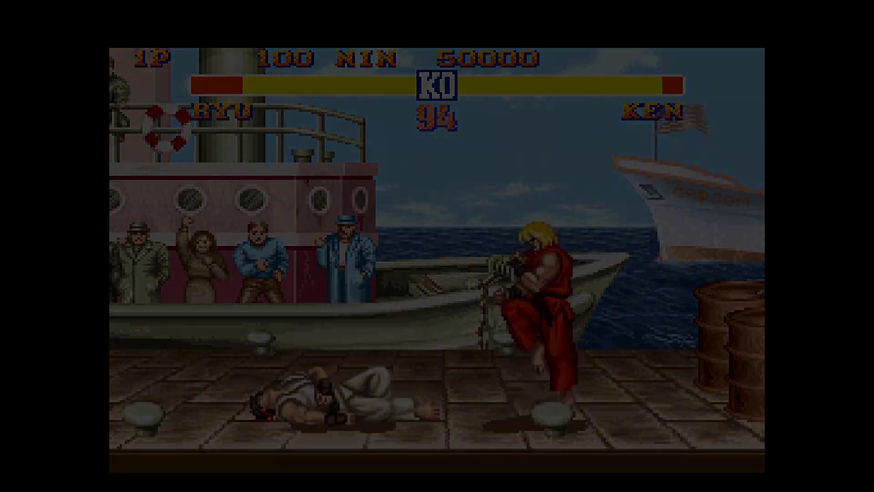